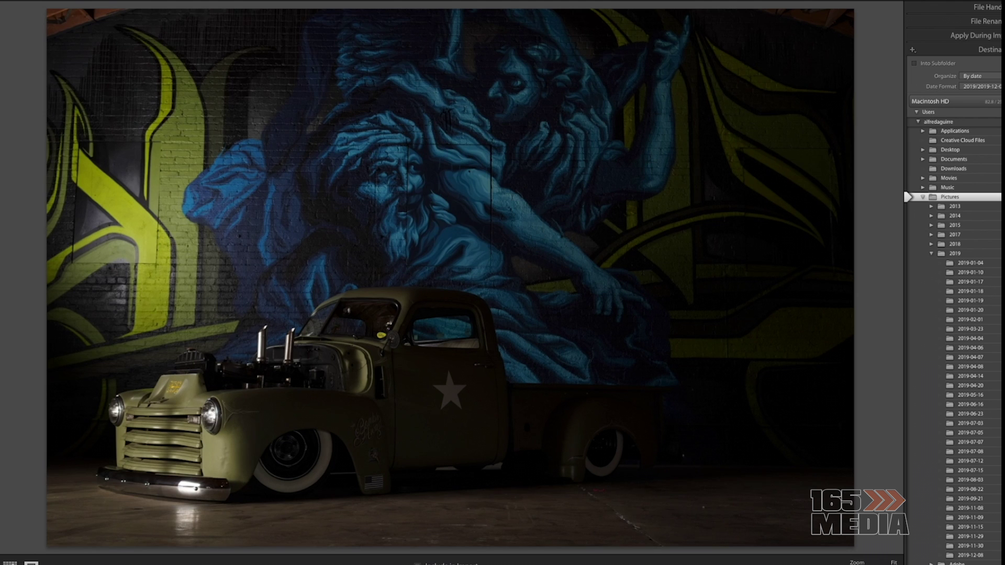
# Step: Review the truck photos one by one in the enlarged import preview and return to the thumbnail overview
pyautogui.press('Right')
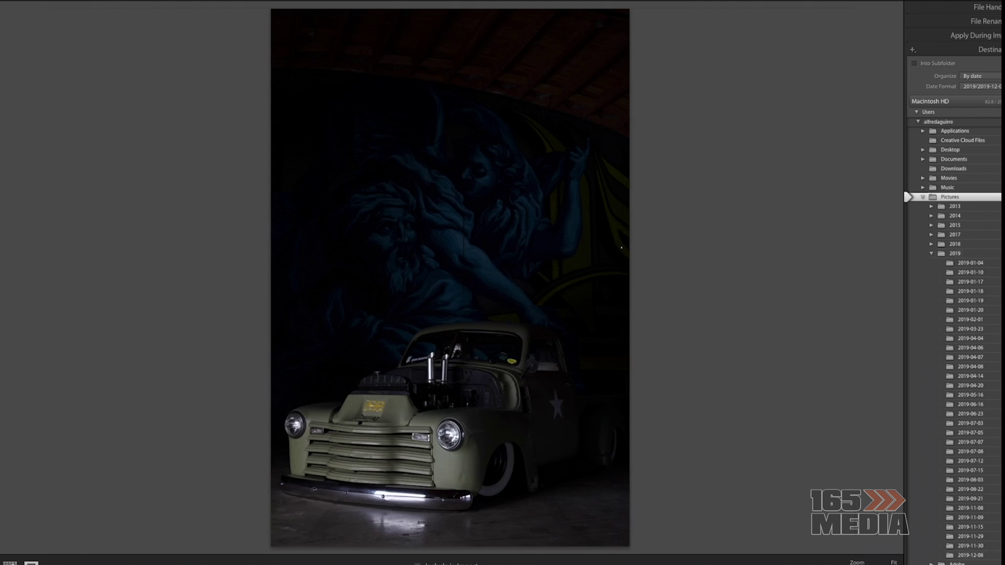
pyautogui.press('Right')
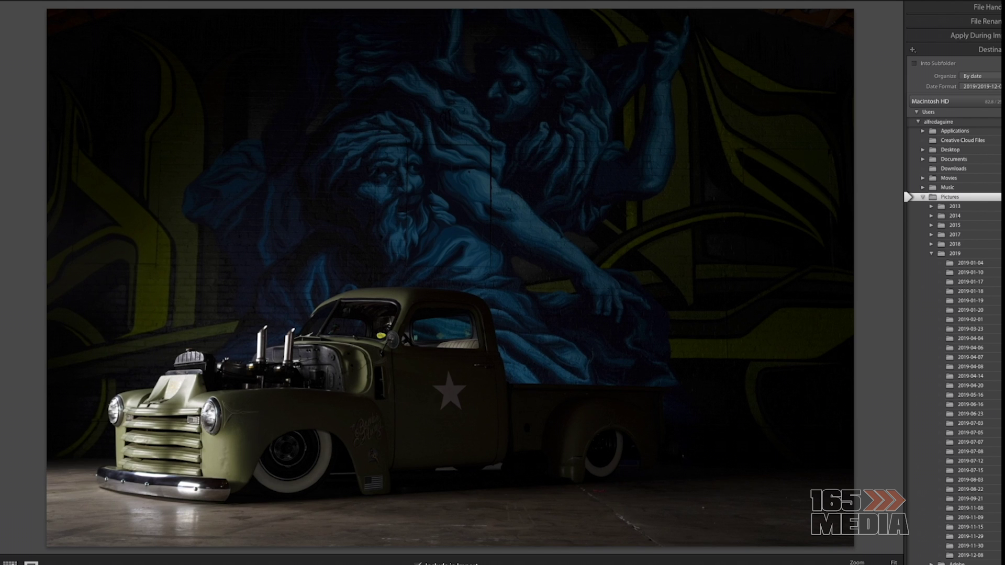
pyautogui.press('g')
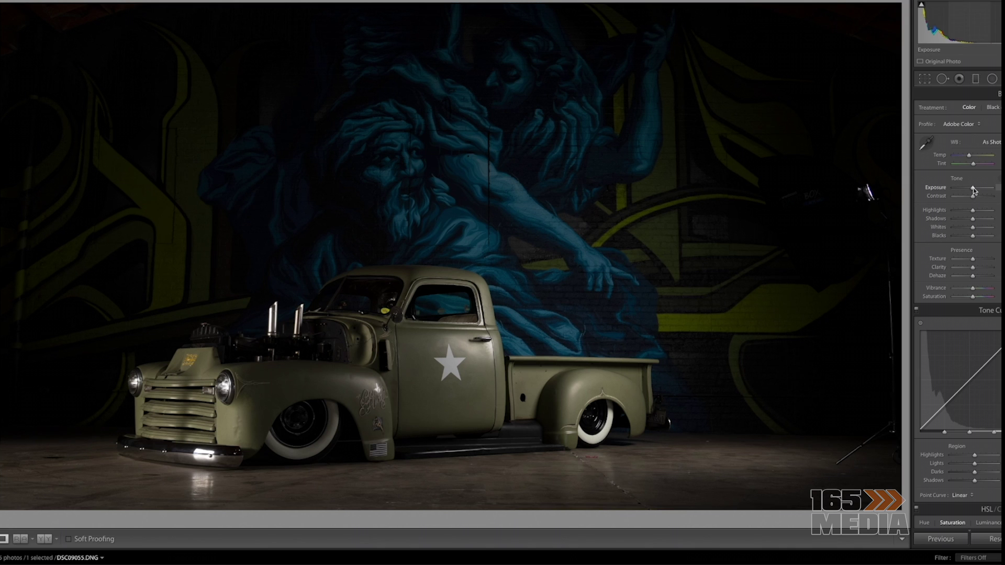
# Step: Raise the exposure slightly and lower the shadows on photo DSC09055.DNG
pyautogui.moveTo(973, 190); pyautogui.dragTo(975, 190)
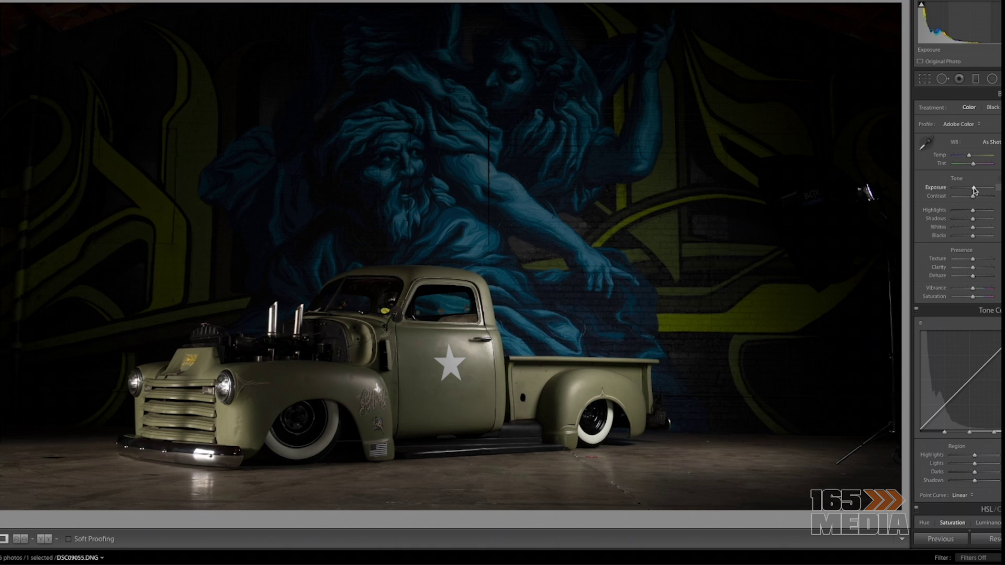
pyautogui.moveTo(975, 190); pyautogui.dragTo(974, 190)
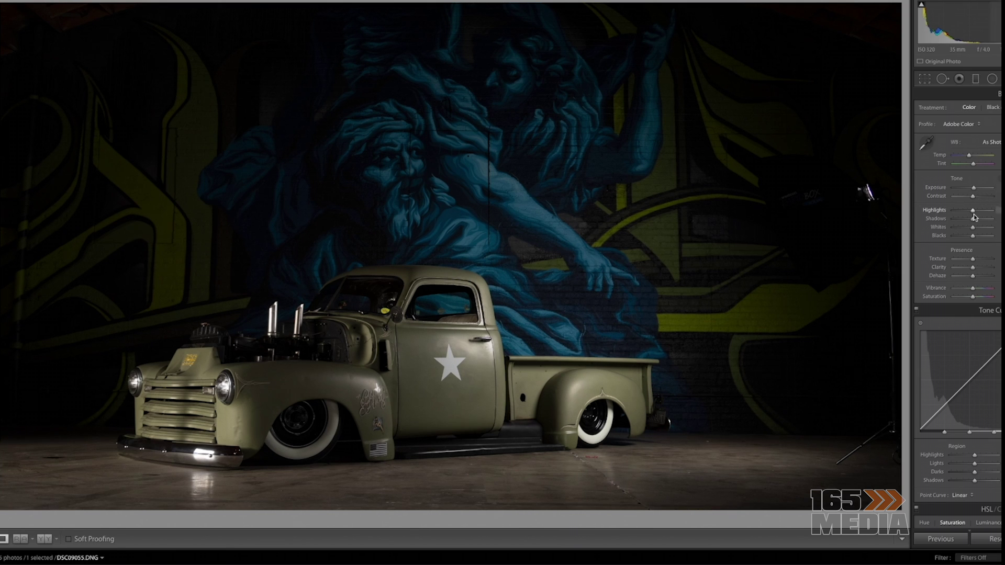
pyautogui.moveTo(973, 221); pyautogui.dragTo(959, 222)
# Step: Raise the exposure slightly on photo DSC09057.DNG
pyautogui.press('Right')
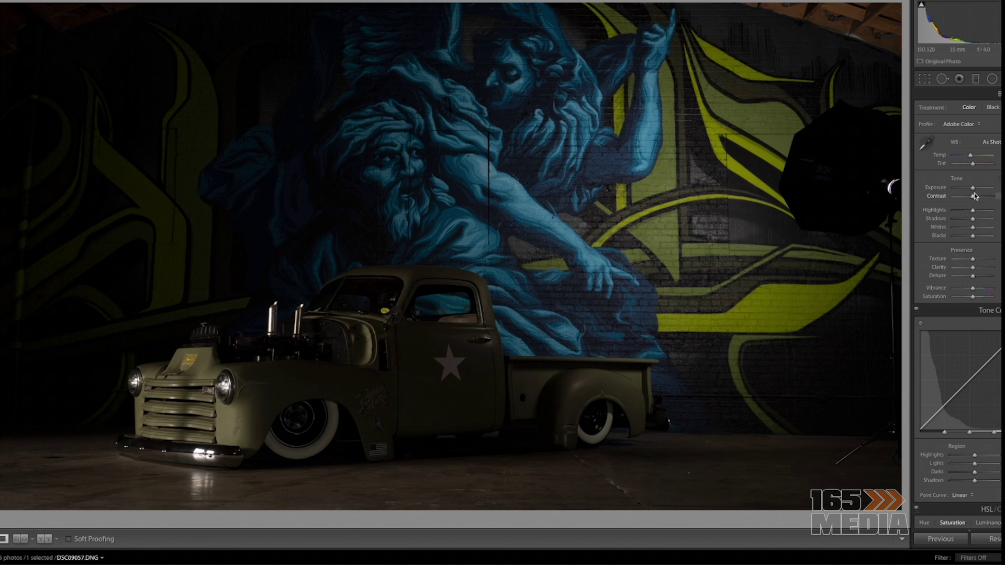
pyautogui.moveTo(974, 192); pyautogui.dragTo(976, 193)
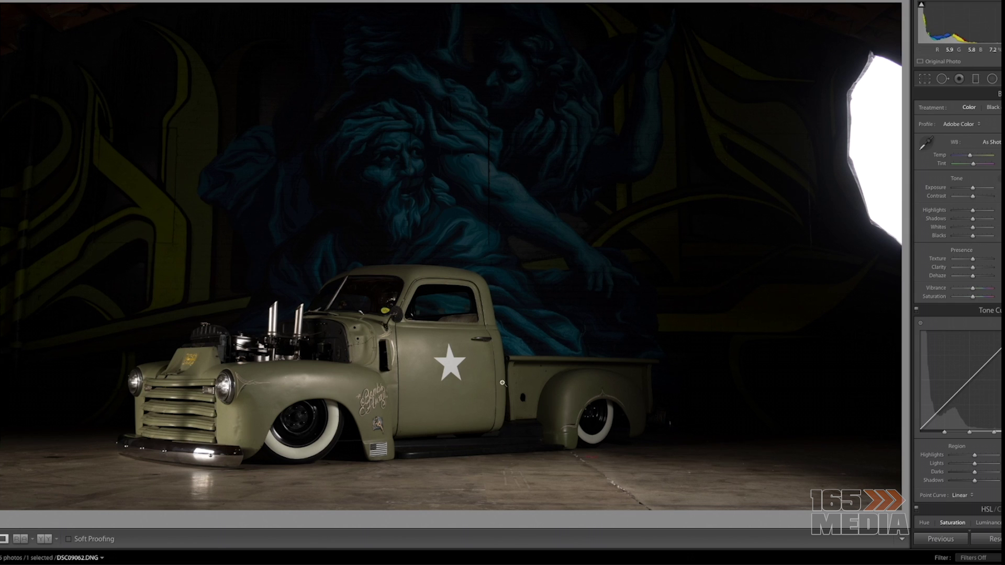
# Step: Raise the exposure slightly and lift the shadows on photo DSC09065.DNG
pyautogui.press('Right')
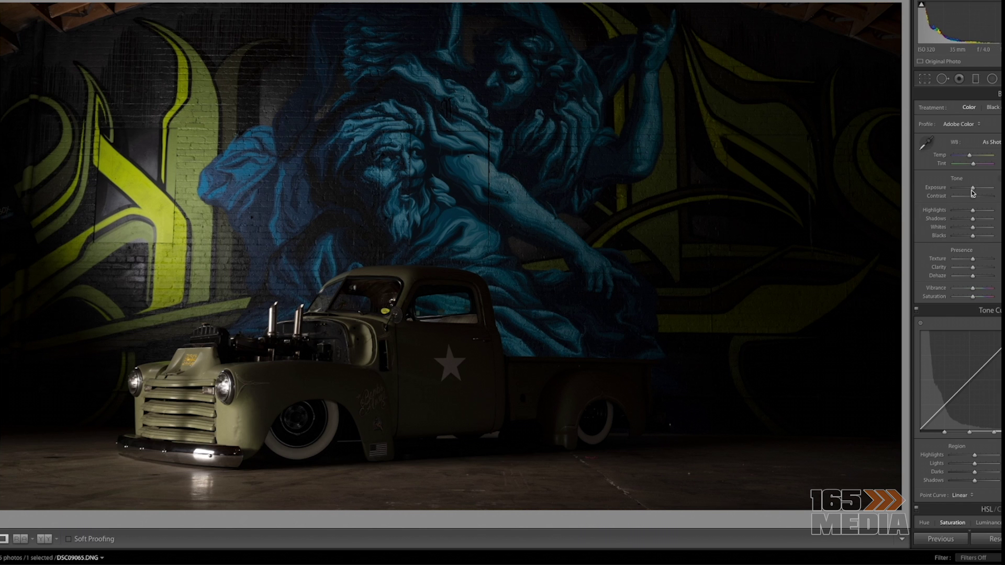
pyautogui.moveTo(973, 192); pyautogui.dragTo(975, 191)
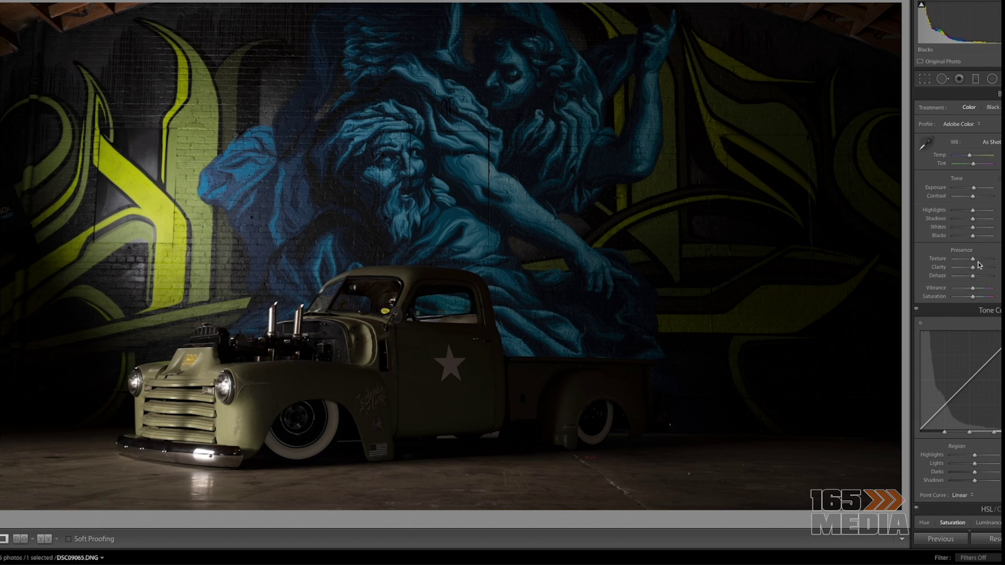
pyautogui.moveTo(973, 220); pyautogui.dragTo(986, 222)
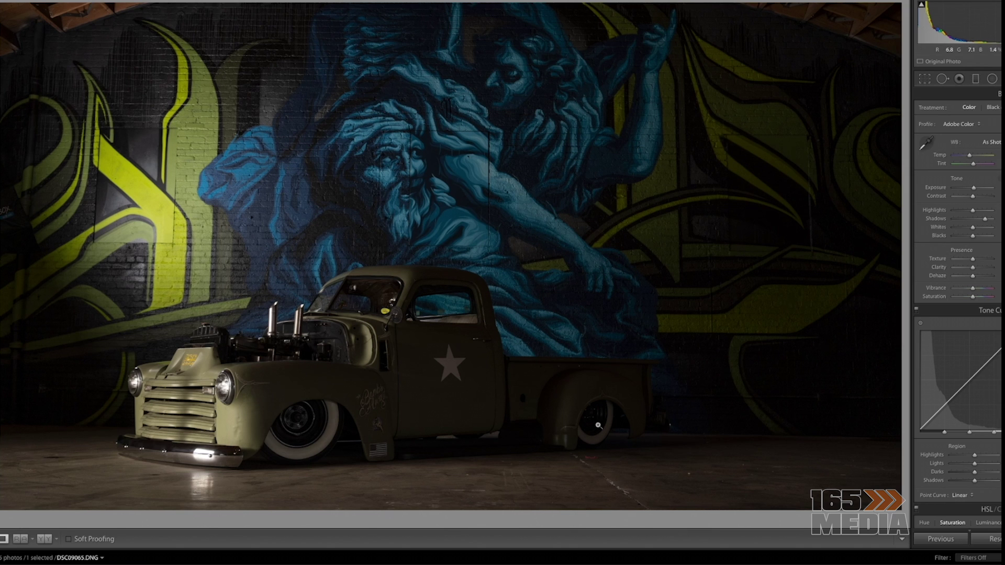
# Step: Lower the exposure slightly and reduce the shadows strongly on photo DSC09069.DNG
pyautogui.hotkey('ctrl', 'z')
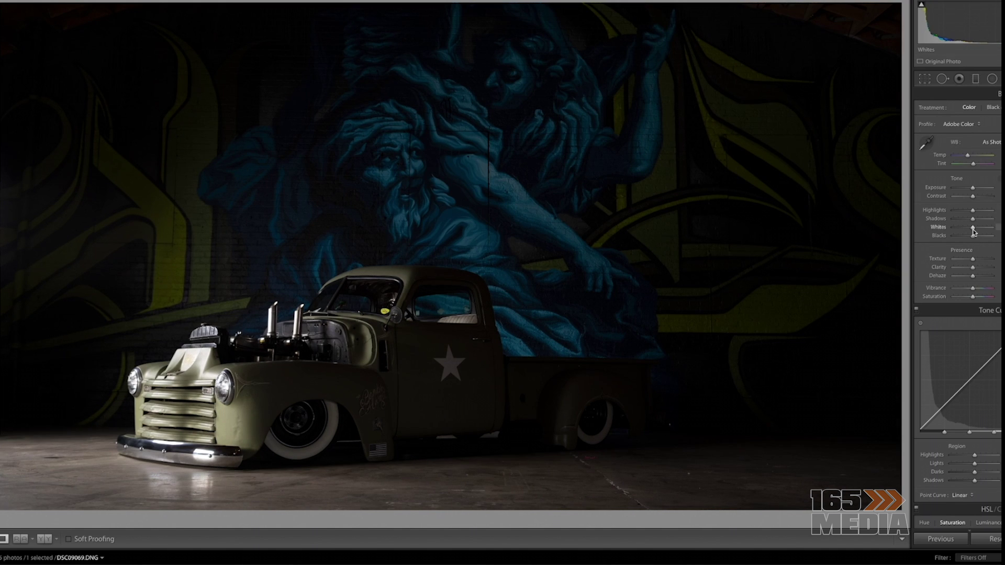
pyautogui.moveTo(972, 189); pyautogui.dragTo(952, 220)
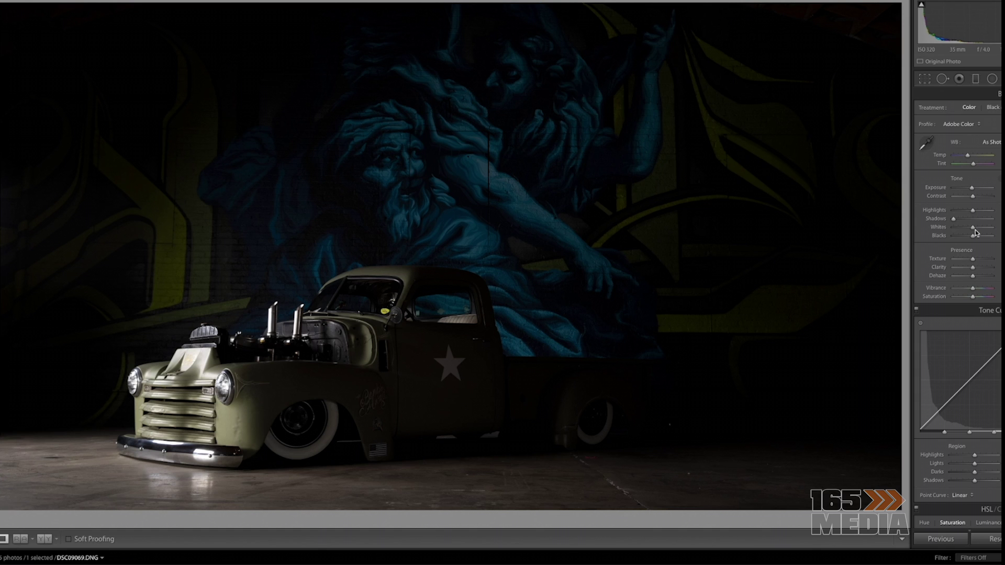
pyautogui.moveTo(972, 190); pyautogui.dragTo(972, 191)
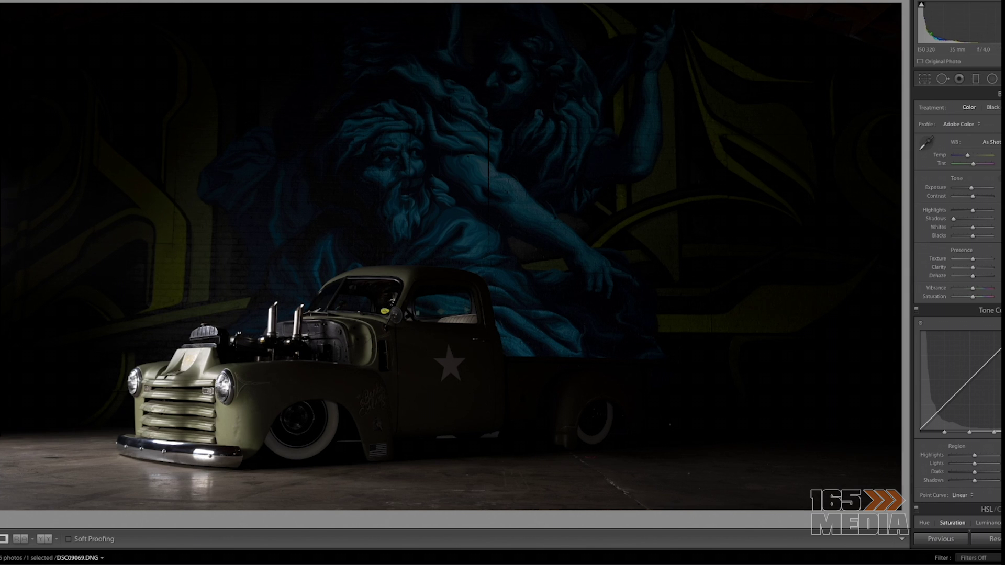
# Step: Return to the library thumbnail grid and select all five truck photos
pyautogui.click(3, 539)
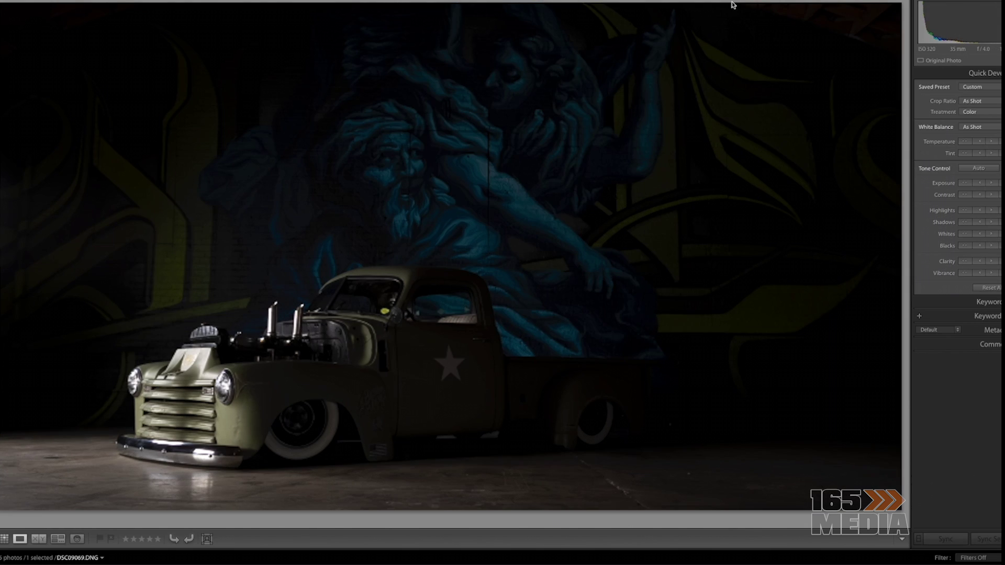
pyautogui.click(4, 539)
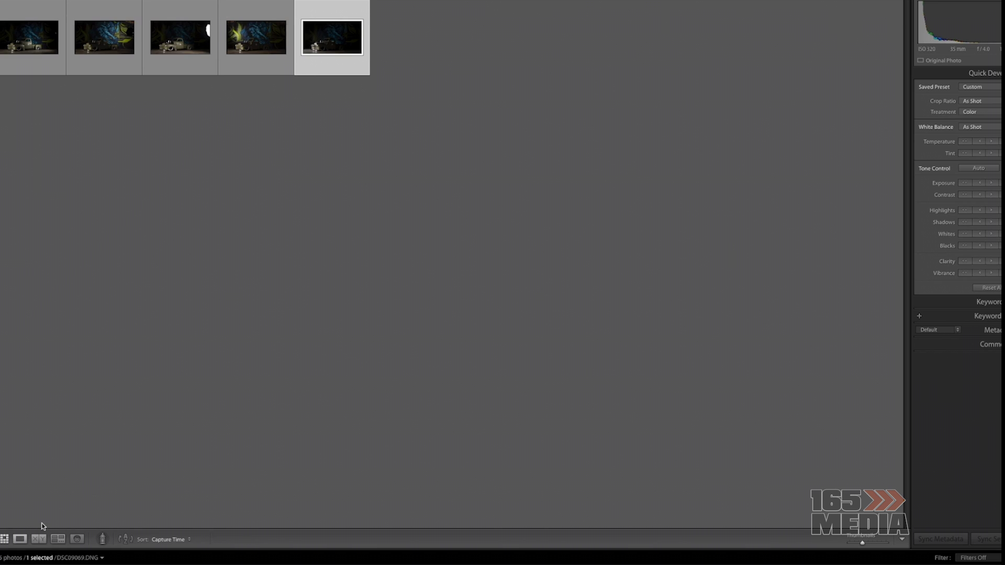
pyautogui.click(25, 42)
pyautogui.keyDown('shift'); pyautogui.click(320, 41); pyautogui.keyUp('shift')
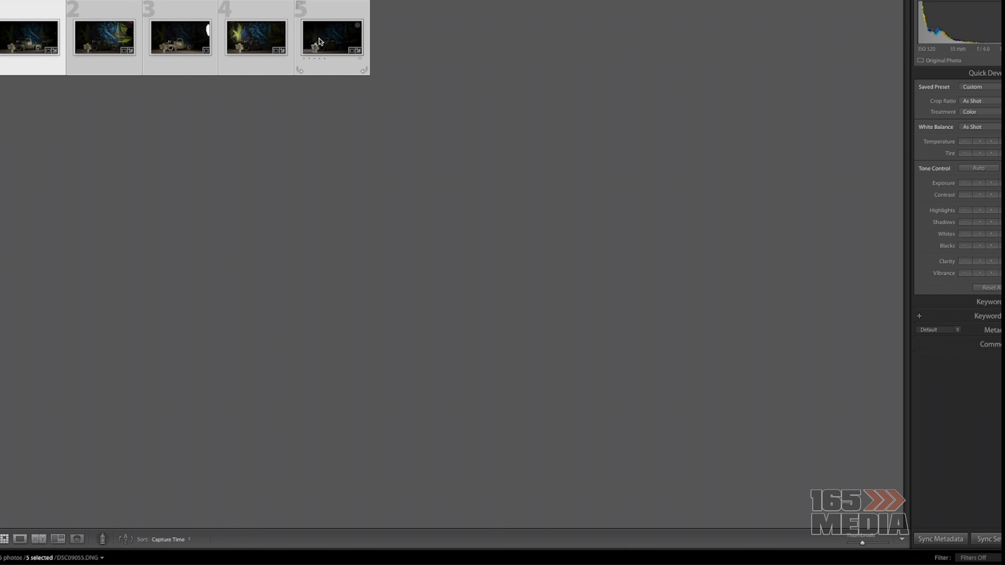
pyautogui.rightClick(320, 42)
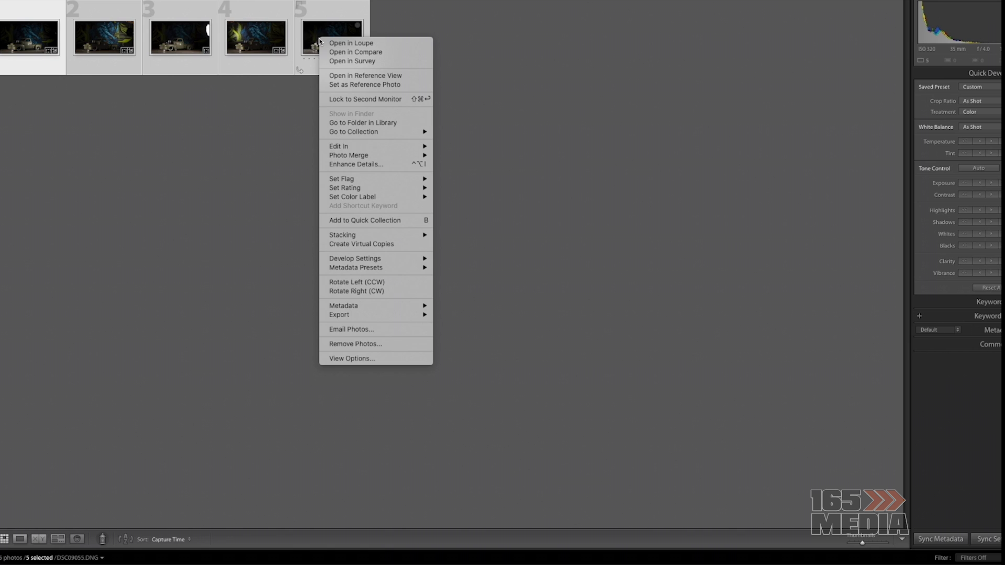
pyautogui.moveTo(349, 150)
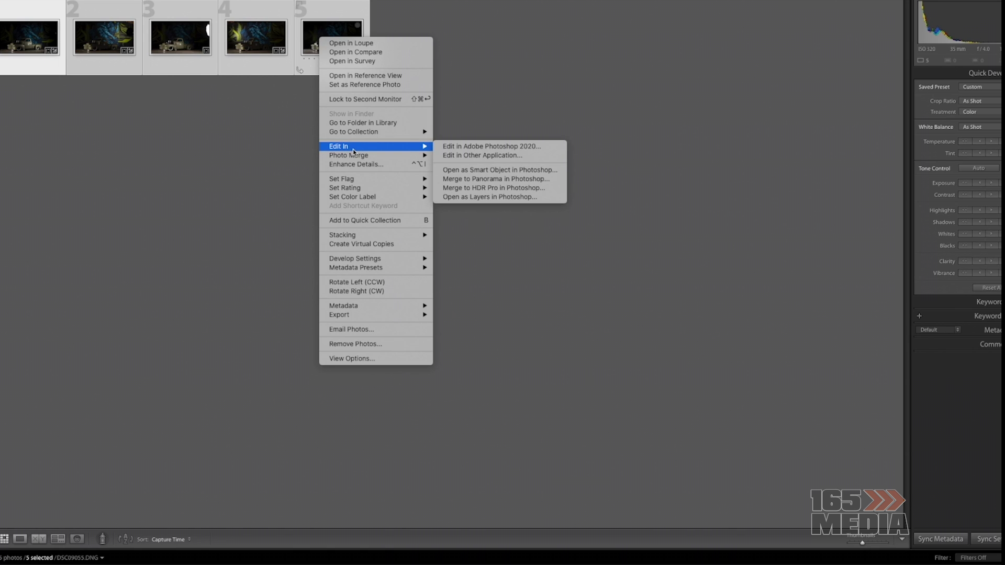
pyautogui.click(507, 150)
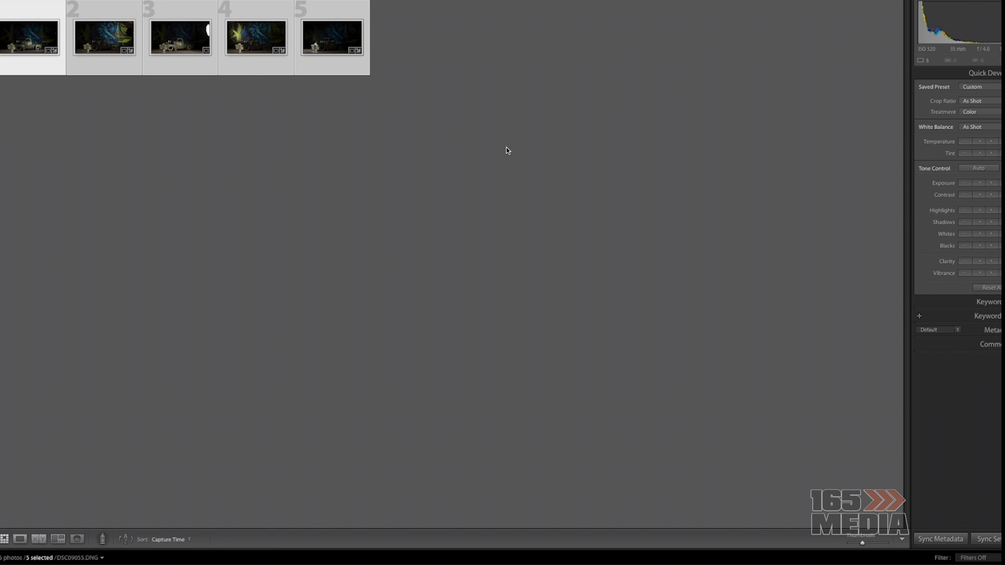
# Step: Open the five selected photos as layers of one document in Photoshop
pyautogui.rightClick(23, 35)
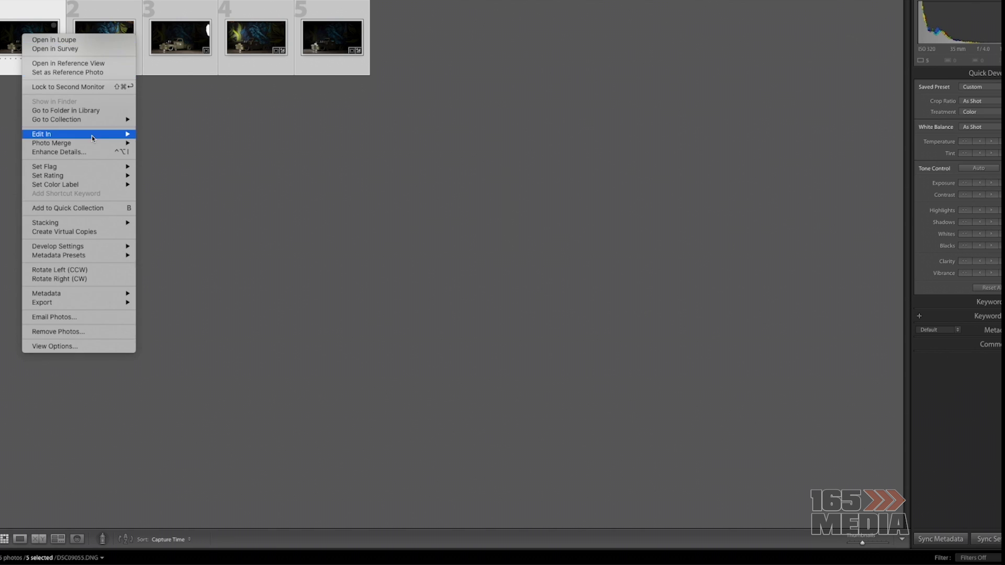
pyautogui.moveTo(93, 137)
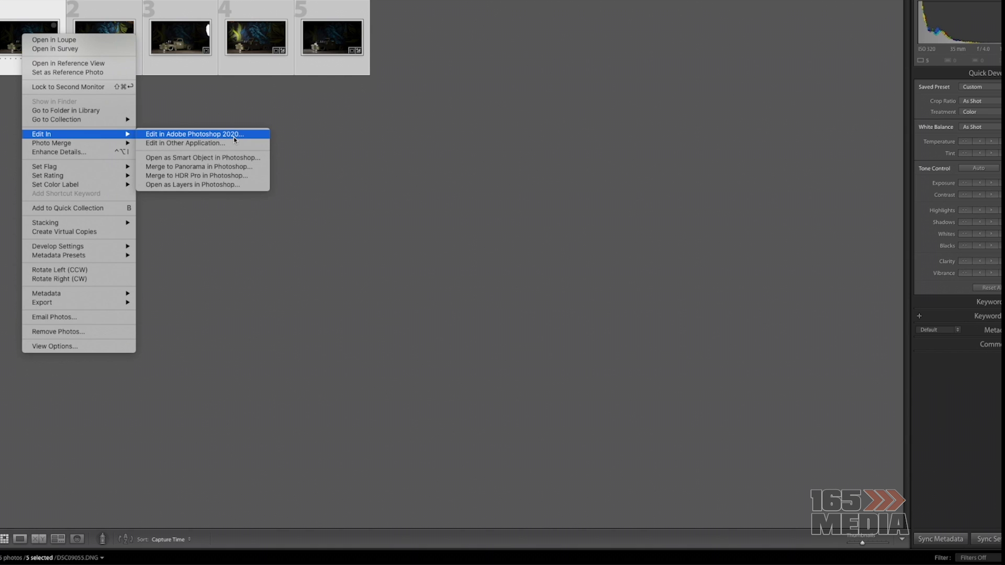
pyautogui.click(219, 188)
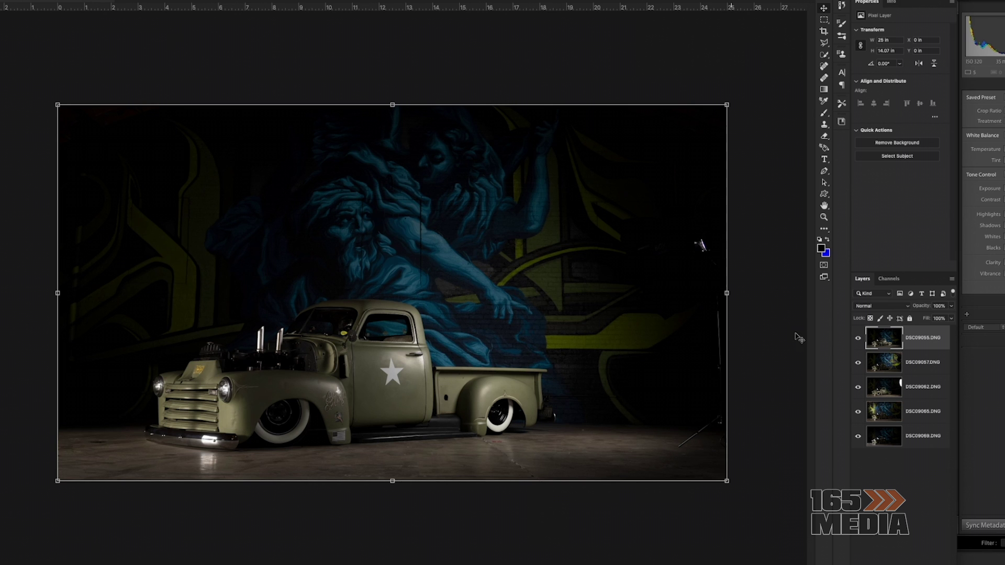
# Step: Compare the top two layers by toggling DSC09055.DNG's visibility, and move the DSC09065.DNG layer directly below DSC09055.DNG
pyautogui.click(924, 370)
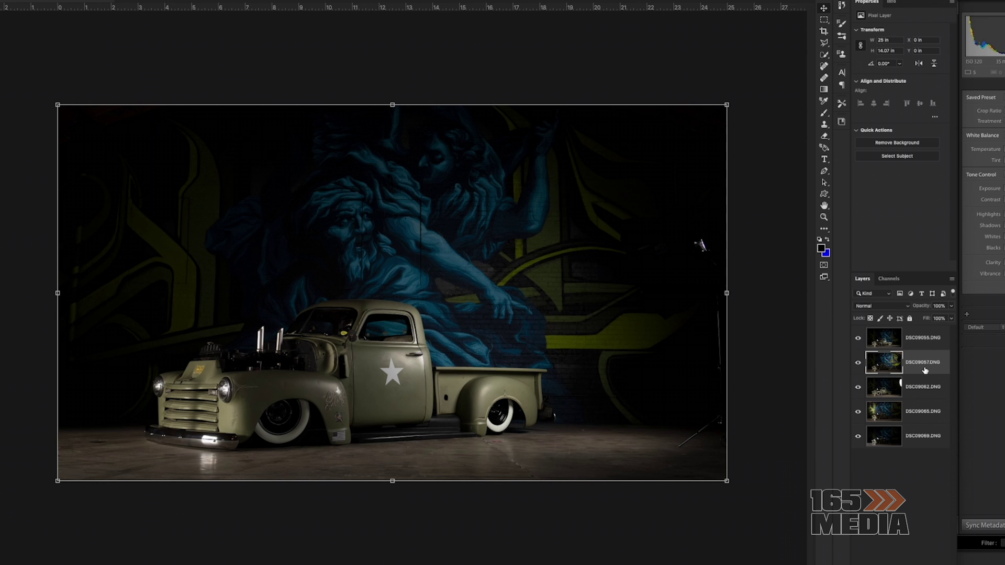
pyautogui.click(858, 339)
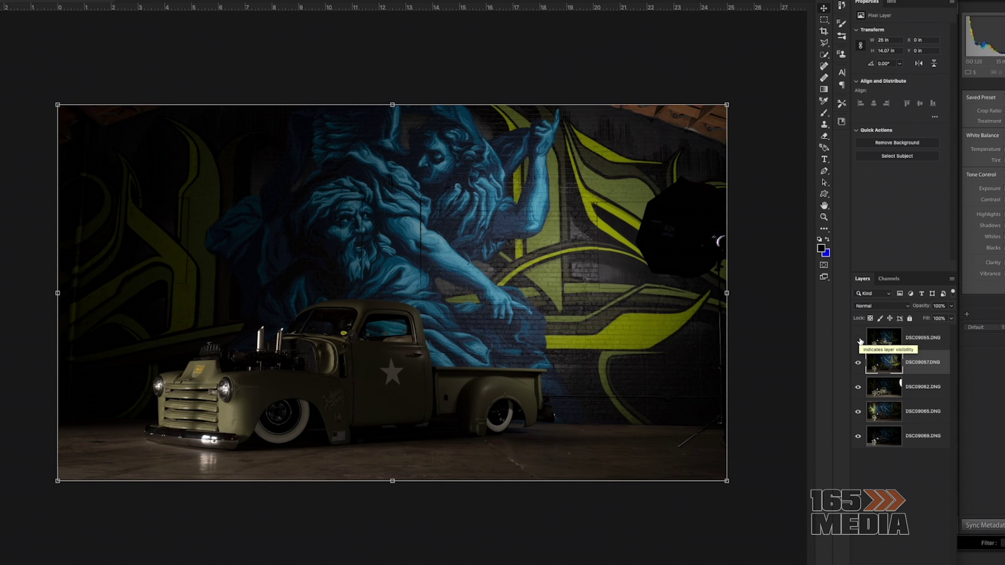
pyautogui.click(858, 339)
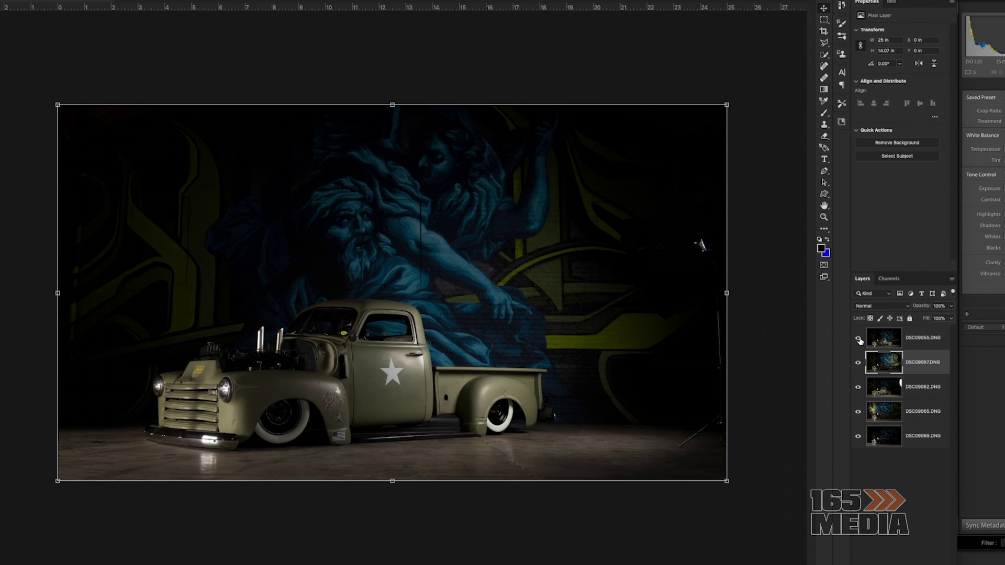
pyautogui.moveTo(922, 419); pyautogui.dragTo(921, 363)
pyautogui.moveTo(922, 355); pyautogui.dragTo(922, 361)
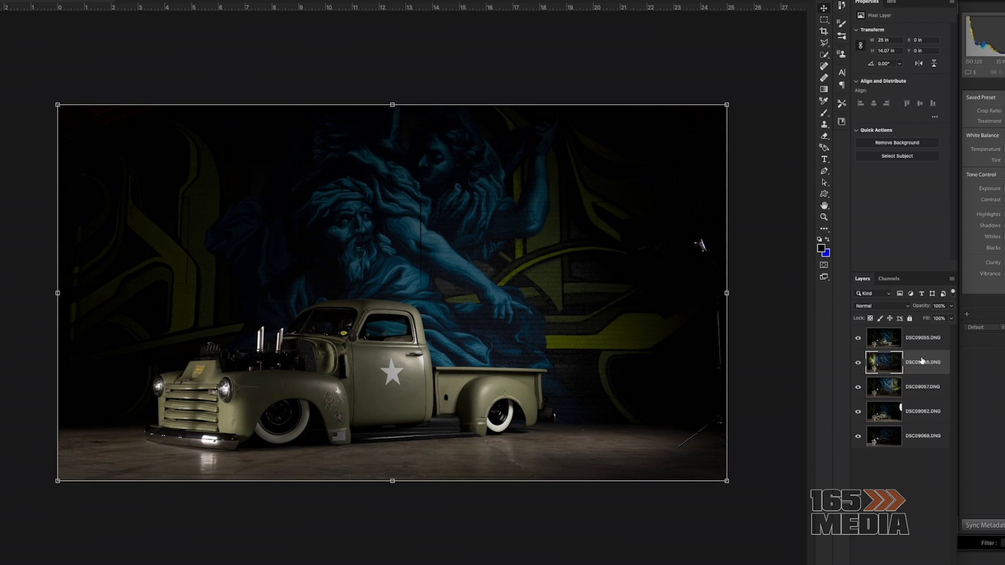
# Step: Check the image beneath DSC09055.DNG, and stack the DSC09065.DNG and DSC09057.DNG layers above it with DSC09065.DNG on top
pyautogui.click(859, 340)
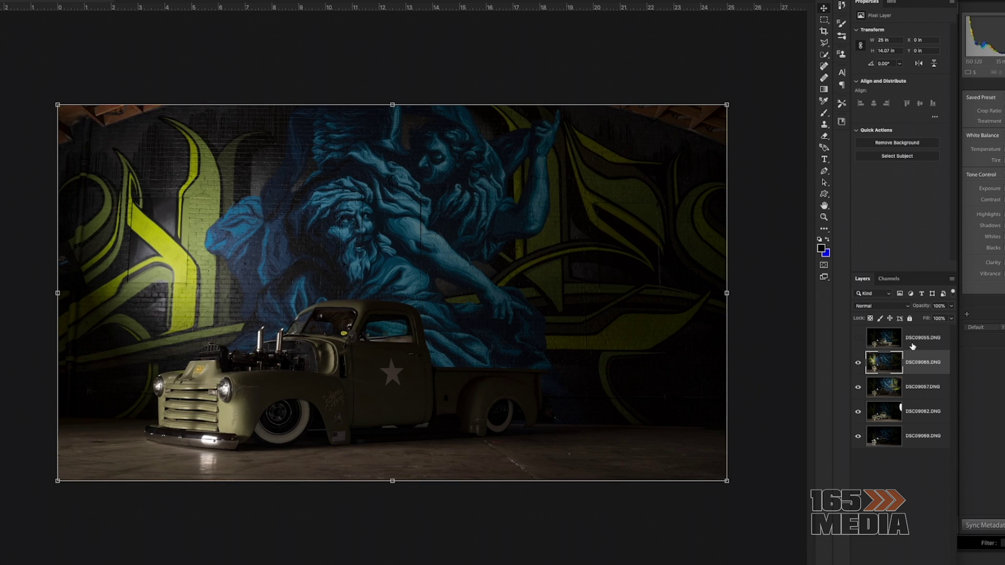
pyautogui.click(859, 339)
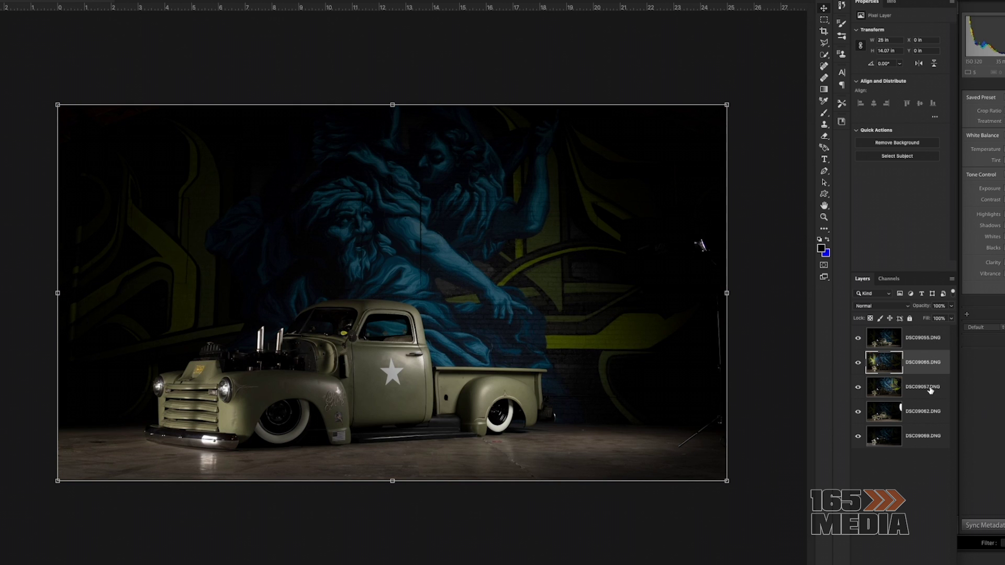
pyautogui.moveTo(925, 375); pyautogui.dragTo(921, 333)
pyautogui.moveTo(929, 385); pyautogui.dragTo(930, 351)
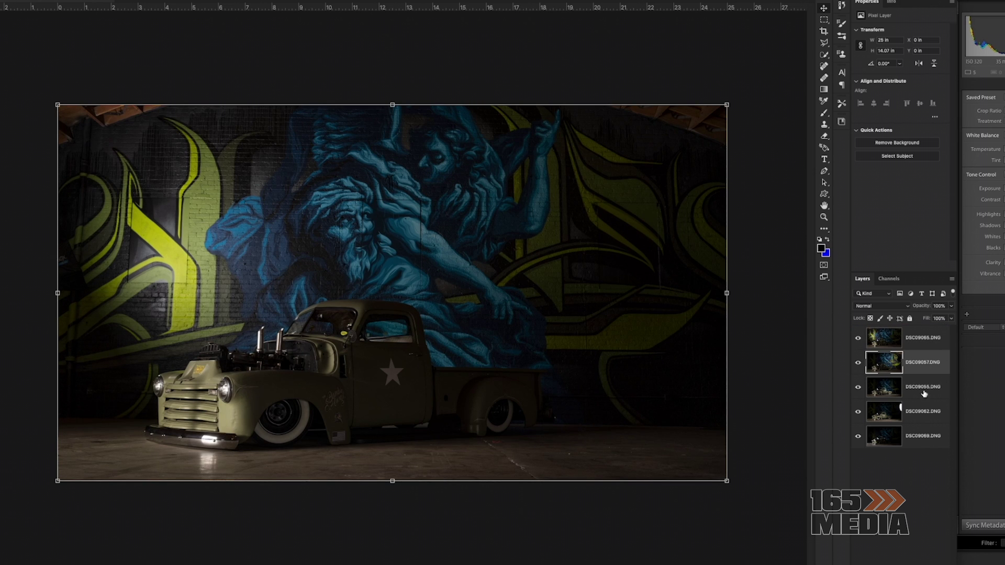
# Step: Rename the DSC09065.DNG layer as "Left Background" and the DSC09057.DNG layer as "Right Background"
pyautogui.click(921, 341)
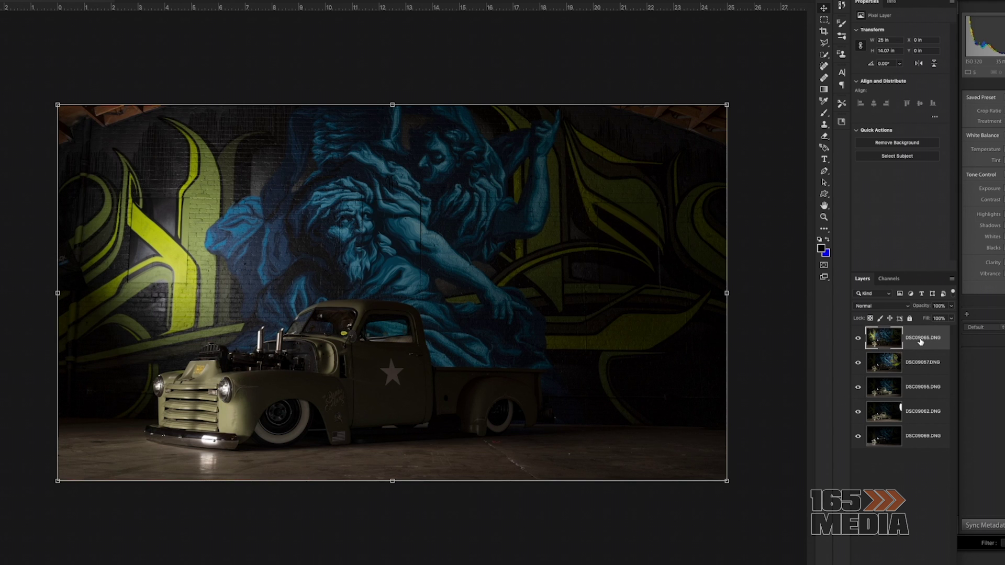
pyautogui.doubleClick(921, 339)
pyautogui.write('4')
pyautogui.click(919, 365)
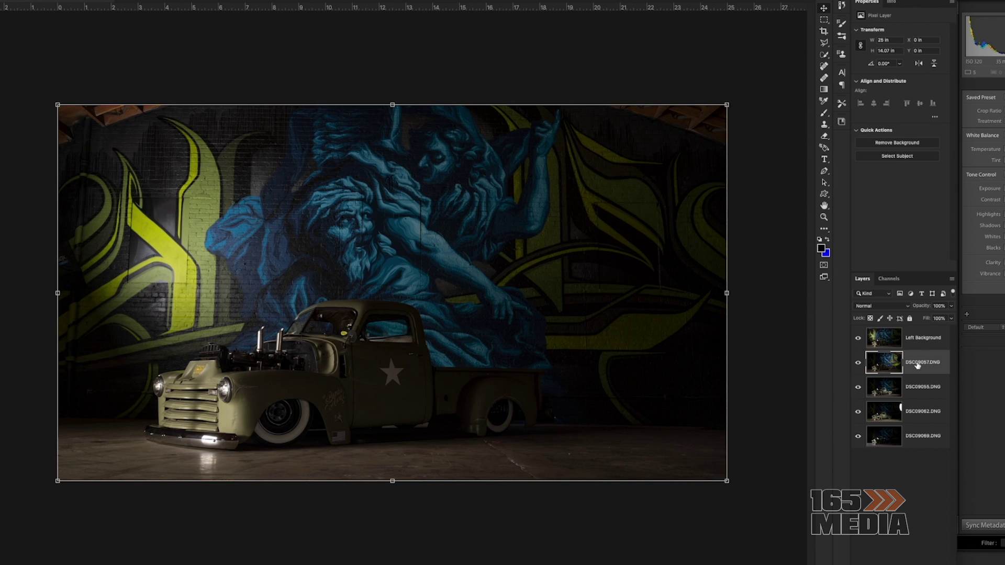
pyautogui.doubleClick(918, 364)
pyautogui.press('BackSpace')
pyautogui.write('Right Background')
pyautogui.press('Return')
# Step: Rename the bottom layer, DSC09069.DNG, as "Front"
pyautogui.click(918, 439)
pyautogui.doubleClick(917, 437)
pyautogui.press('BackSpace')
pyautogui.write('Front')
pyautogui.press('Return')
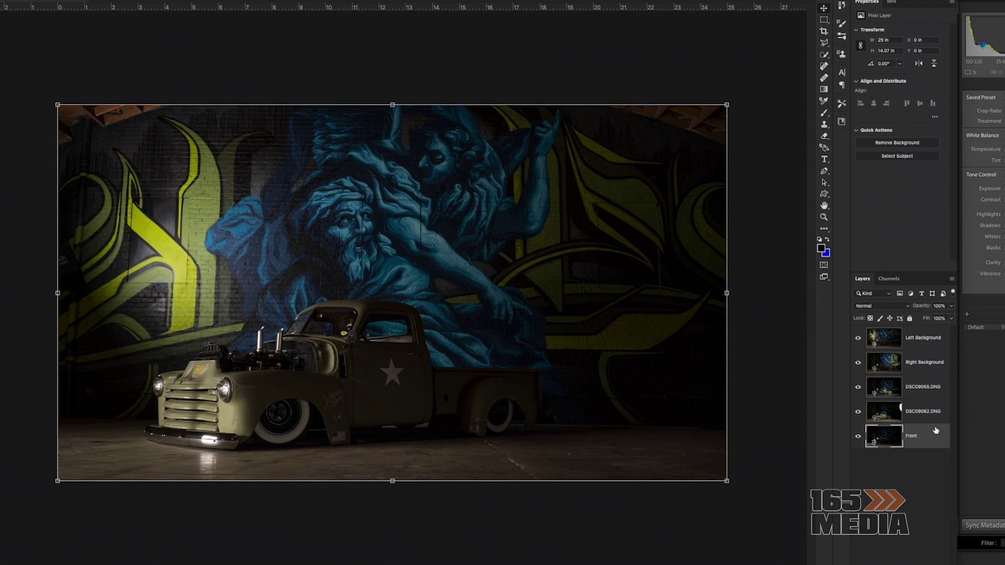
# Step: Rename the DSC09062.DNG layer as "Side" and the DSC09055.DNG layer as "Rear"
pyautogui.doubleClick(920, 412)
pyautogui.write('Side')
pyautogui.press('Return')
pyautogui.doubleClick(917, 387)
pyautogui.write('R')
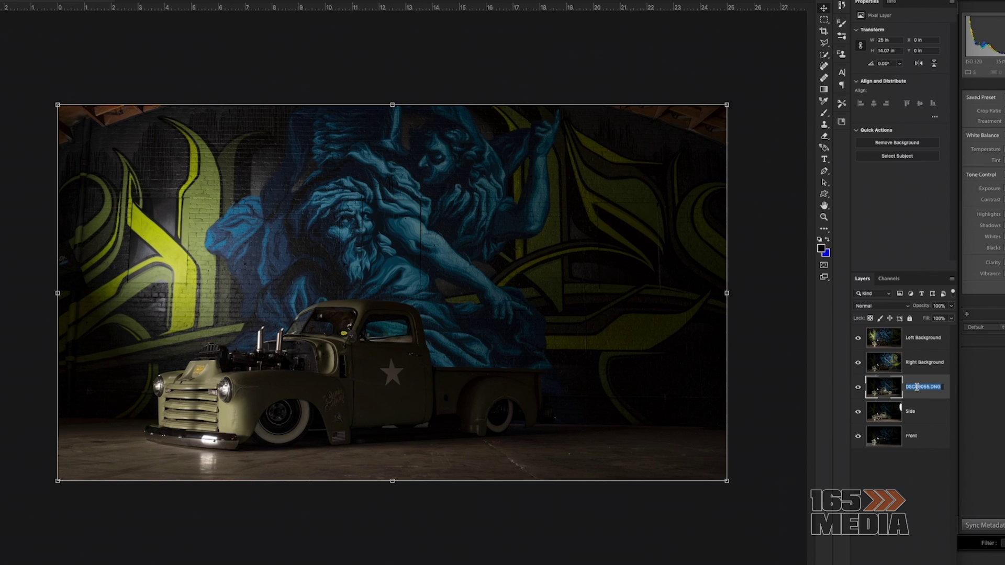
pyautogui.write('ear')
pyautogui.press('Return')
# Step: Set the background color to white and add a layer mask to the Left Background layer
pyautogui.click(925, 348)
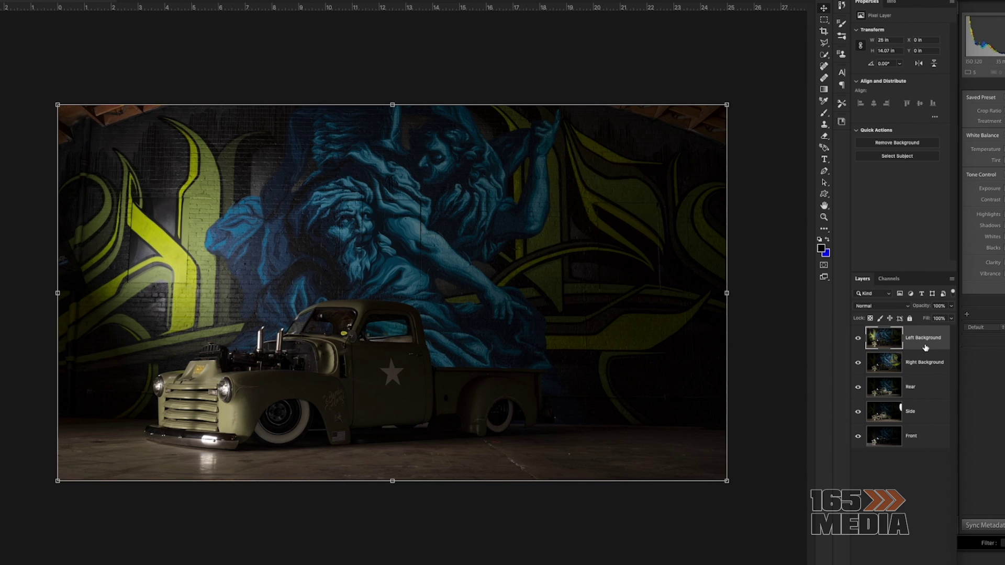
pyautogui.click(826, 254)
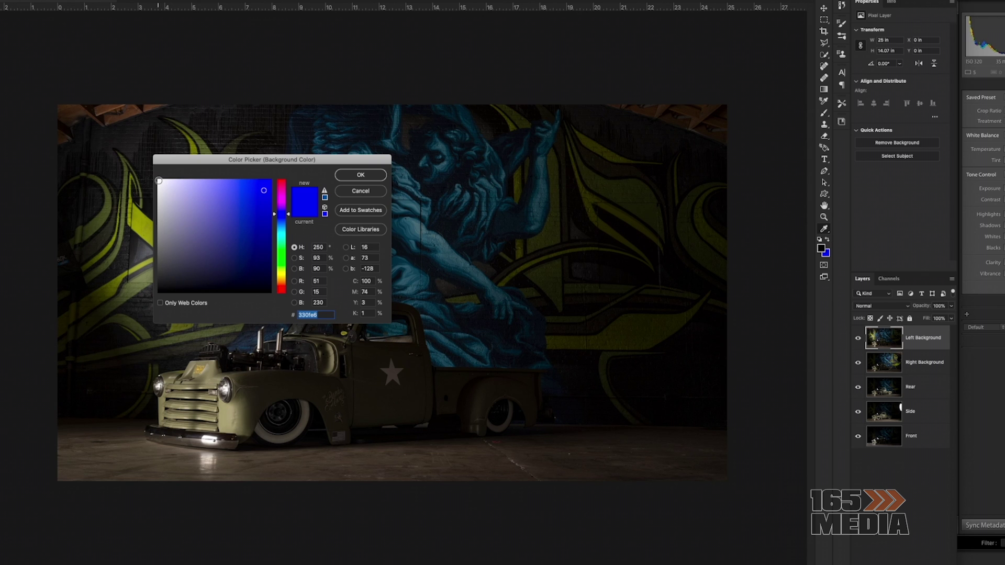
pyautogui.click(159, 180)
pyautogui.click(339, 174)
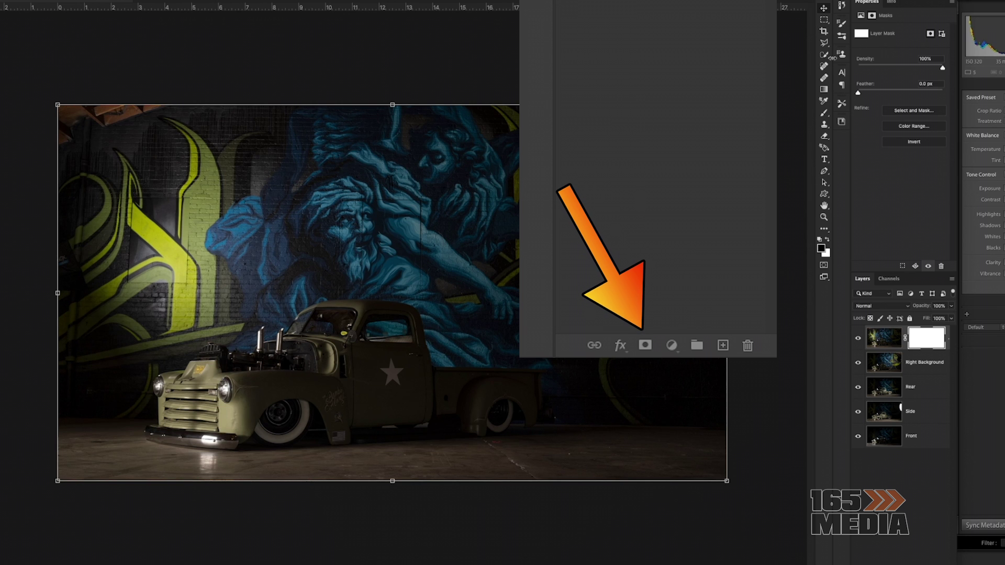
# Step: Set up the Brush tool with a soft-edged black tip about 400 px in diameter for mask painting
pyautogui.click(825, 114)
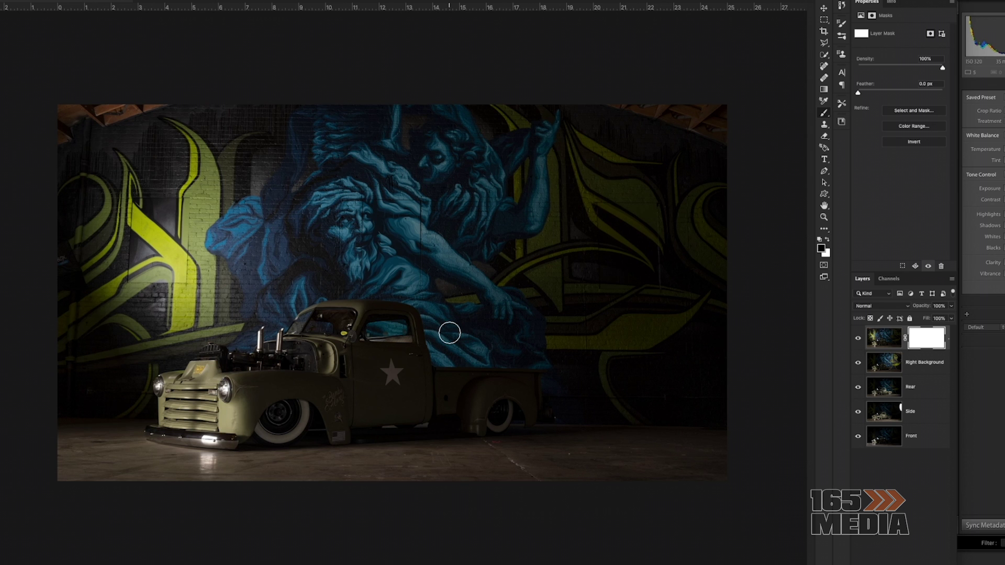
pyautogui.hotkey('ctrl', '-')
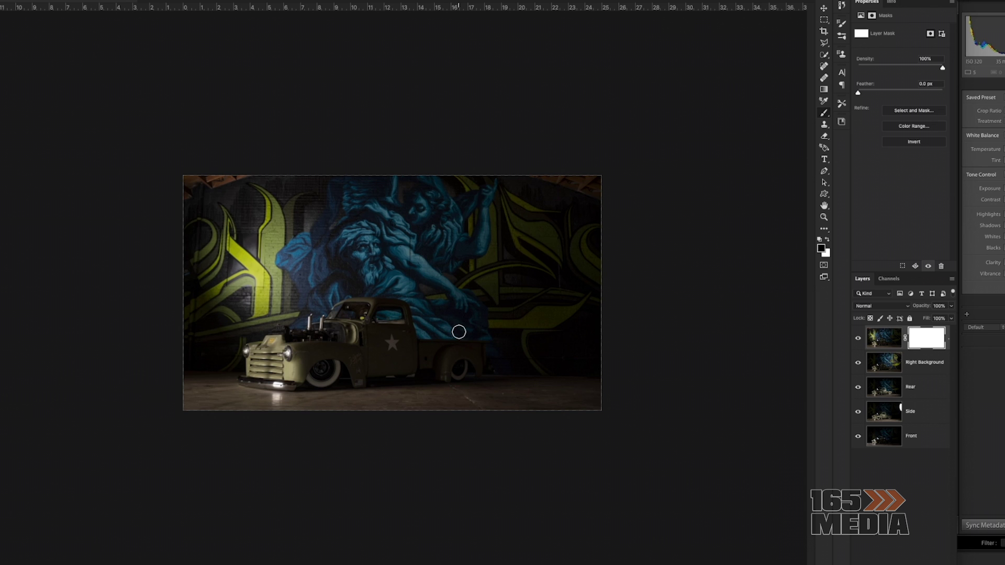
pyautogui.moveTo(435, 324)
pyautogui.mouseDown()
pyautogui.moveTo(445, 326)
pyautogui.moveTo(436, 227)
pyautogui.mouseUp()
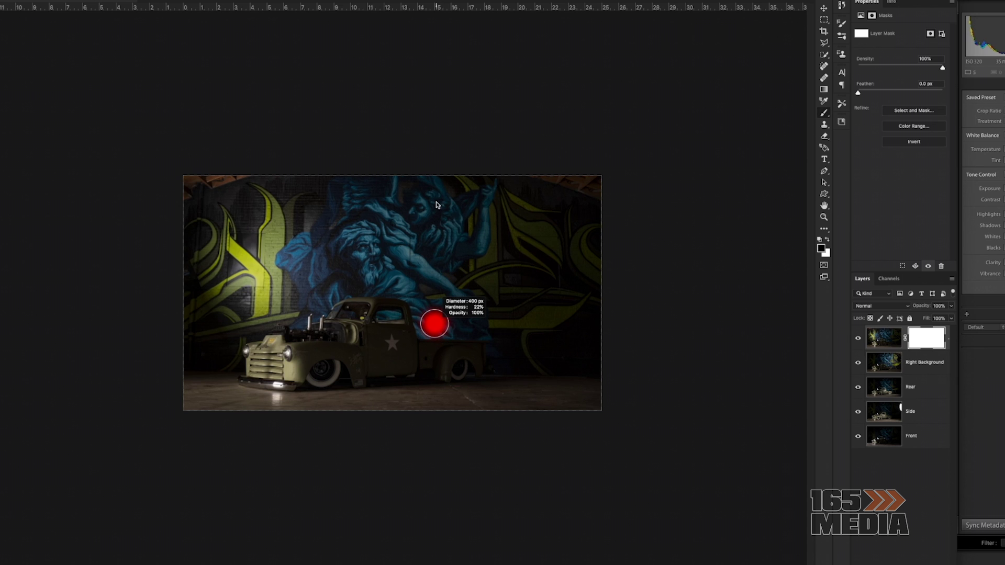
pyautogui.moveTo(436, 180); pyautogui.dragTo(436, 178)
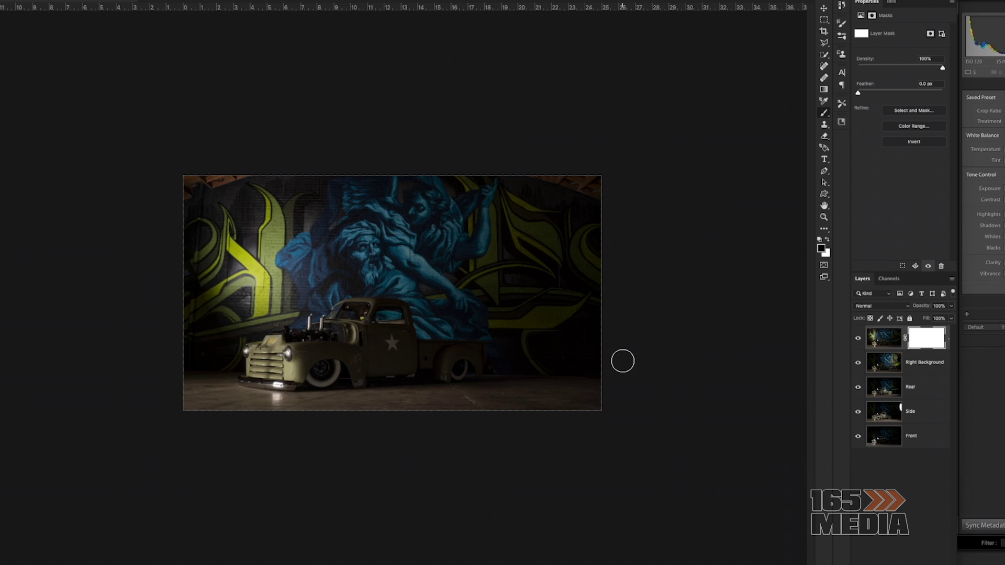
pyautogui.scroll(3, 489, 356)
pyautogui.scroll(-3, 488, 356)
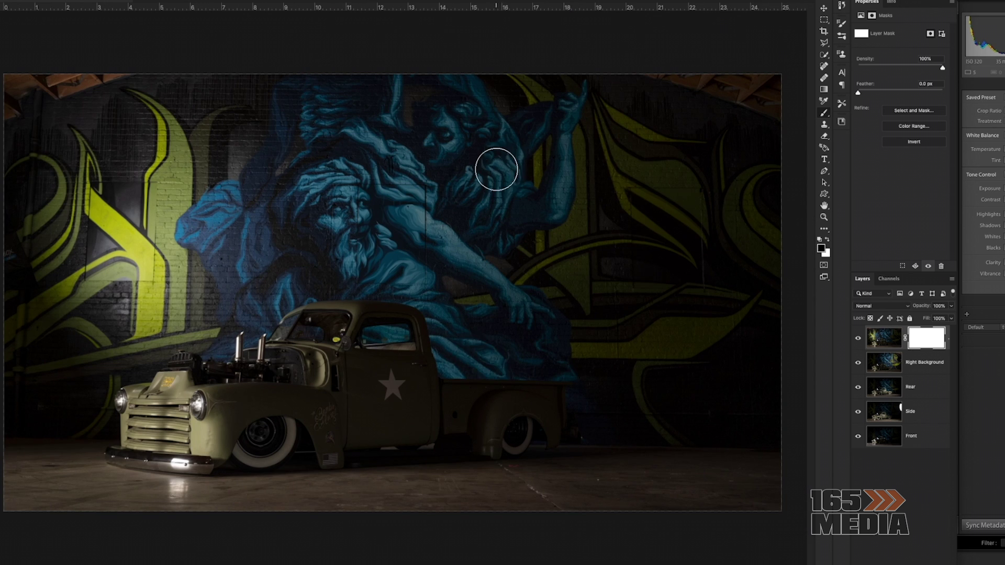
# Step: Paint black on the Left Background mask across the right half of the mural to reveal the Right Background lighting
pyautogui.moveTo(641, 159); pyautogui.dragTo(545, 164)
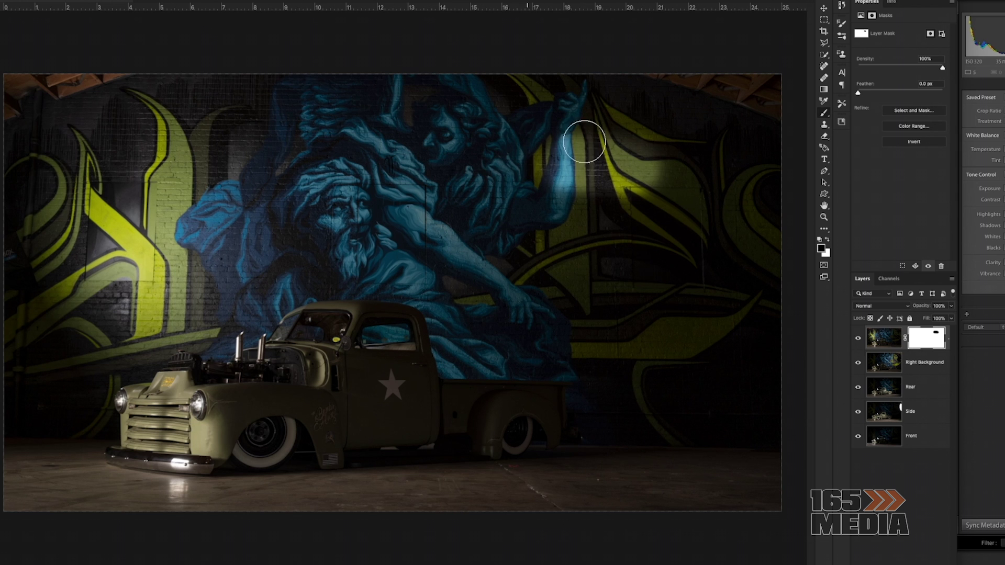
pyautogui.moveTo(601, 130)
pyautogui.mouseDown()
pyautogui.moveTo(518, 130)
pyautogui.moveTo(667, 117)
pyautogui.moveTo(550, 104)
pyautogui.moveTo(757, 87)
pyautogui.moveTo(465, 87)
pyautogui.moveTo(453, 102)
pyautogui.moveTo(596, 101)
pyautogui.moveTo(669, 115)
pyautogui.moveTo(464, 114)
pyautogui.moveTo(470, 130)
pyautogui.moveTo(582, 135)
pyautogui.moveTo(457, 143)
pyautogui.moveTo(458, 158)
pyautogui.moveTo(540, 177)
pyautogui.moveTo(460, 176)
pyautogui.moveTo(530, 197)
pyautogui.moveTo(447, 204)
pyautogui.moveTo(493, 233)
pyautogui.moveTo(470, 245)
pyautogui.moveTo(532, 290)
pyautogui.moveTo(476, 273)
pyautogui.moveTo(523, 307)
pyautogui.moveTo(543, 305)
pyautogui.moveTo(556, 237)
pyautogui.moveTo(601, 162)
pyautogui.moveTo(577, 253)
pyautogui.moveTo(610, 197)
pyautogui.moveTo(674, 163)
pyautogui.moveTo(611, 225)
pyautogui.moveTo(701, 162)
pyautogui.moveTo(773, 167)
pyautogui.mouseUp()
pyautogui.moveTo(620, 246)
pyautogui.mouseDown()
pyautogui.moveTo(596, 311)
pyautogui.moveTo(474, 337)
pyautogui.moveTo(464, 302)
pyautogui.moveTo(438, 277)
pyautogui.moveTo(329, 264)
pyautogui.moveTo(625, 289)
pyautogui.moveTo(302, 258)
pyautogui.moveTo(308, 267)
pyautogui.moveTo(332, 263)
pyautogui.moveTo(292, 242)
pyautogui.moveTo(293, 258)
pyautogui.moveTo(323, 268)
pyautogui.moveTo(282, 228)
pyautogui.moveTo(355, 184)
pyautogui.mouseUp()
pyautogui.click(828, 240)
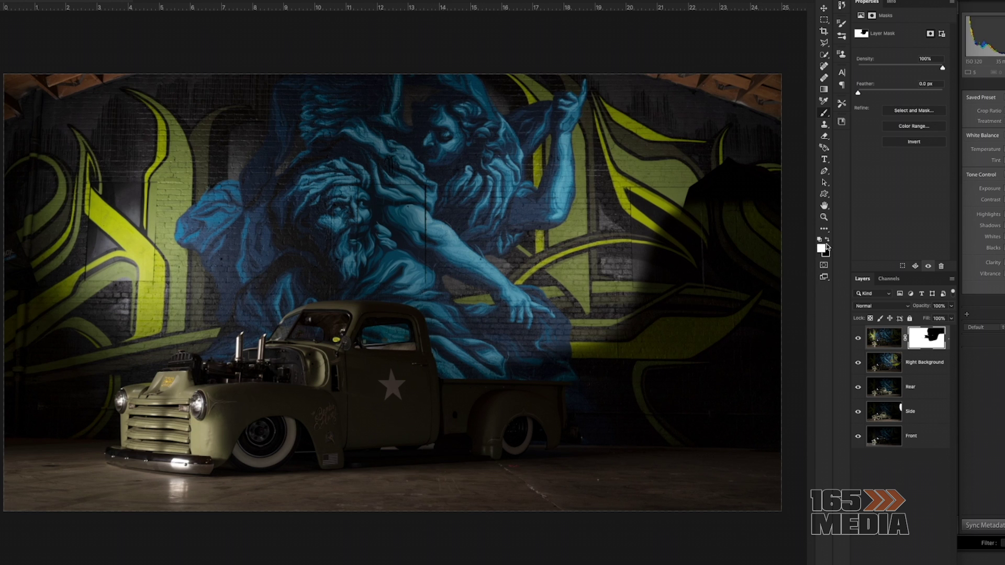
pyautogui.moveTo(613, 366)
pyautogui.mouseDown()
pyautogui.moveTo(579, 318)
pyautogui.moveTo(595, 349)
pyautogui.moveTo(460, 352)
pyautogui.moveTo(595, 353)
pyautogui.moveTo(613, 412)
pyautogui.moveTo(643, 408)
pyautogui.moveTo(656, 180)
pyautogui.moveTo(675, 147)
pyautogui.moveTo(697, 143)
pyautogui.moveTo(767, 136)
pyautogui.moveTo(680, 161)
pyautogui.moveTo(662, 242)
pyautogui.moveTo(677, 389)
pyautogui.moveTo(674, 373)
pyautogui.moveTo(653, 362)
pyautogui.moveTo(604, 426)
pyautogui.moveTo(589, 424)
pyautogui.moveTo(691, 418)
pyautogui.moveTo(709, 405)
pyautogui.moveTo(707, 352)
pyautogui.moveTo(713, 403)
pyautogui.moveTo(728, 418)
pyautogui.moveTo(736, 335)
pyautogui.moveTo(756, 416)
pyautogui.moveTo(770, 333)
pyautogui.moveTo(693, 290)
pyautogui.moveTo(687, 260)
pyautogui.moveTo(767, 292)
pyautogui.moveTo(708, 209)
pyautogui.moveTo(708, 240)
pyautogui.moveTo(748, 146)
pyautogui.moveTo(762, 263)
pyautogui.moveTo(767, 92)
pyautogui.moveTo(615, 89)
pyautogui.mouseUp()
pyautogui.press('x')
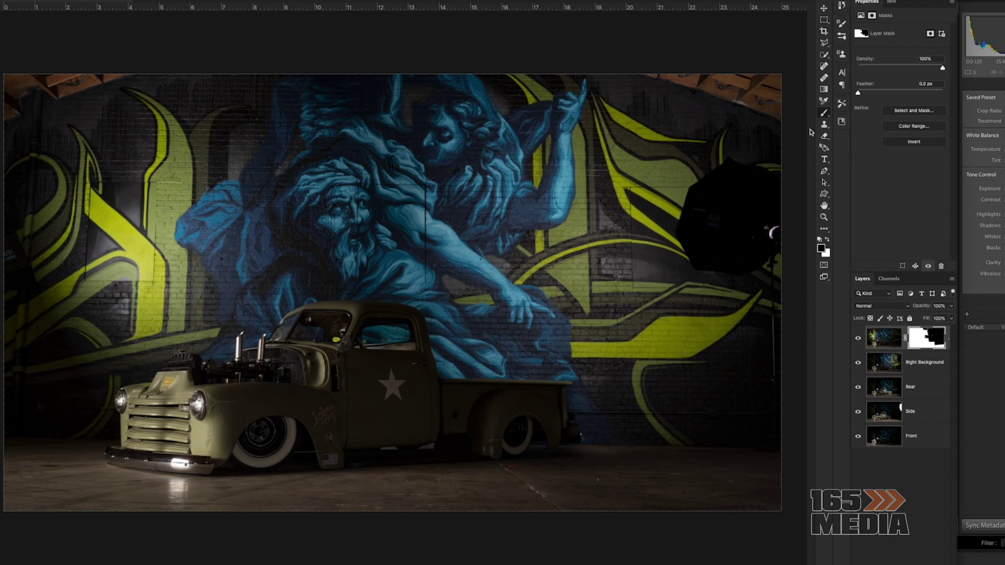
# Step: Paint white on the mask to hide the softbox beside the right-hand mural, and touch up the adjacent lettering in black
pyautogui.click(829, 240)
pyautogui.moveTo(718, 255)
pyautogui.mouseDown()
pyautogui.moveTo(717, 277)
pyautogui.moveTo(717, 253)
pyautogui.mouseUp()
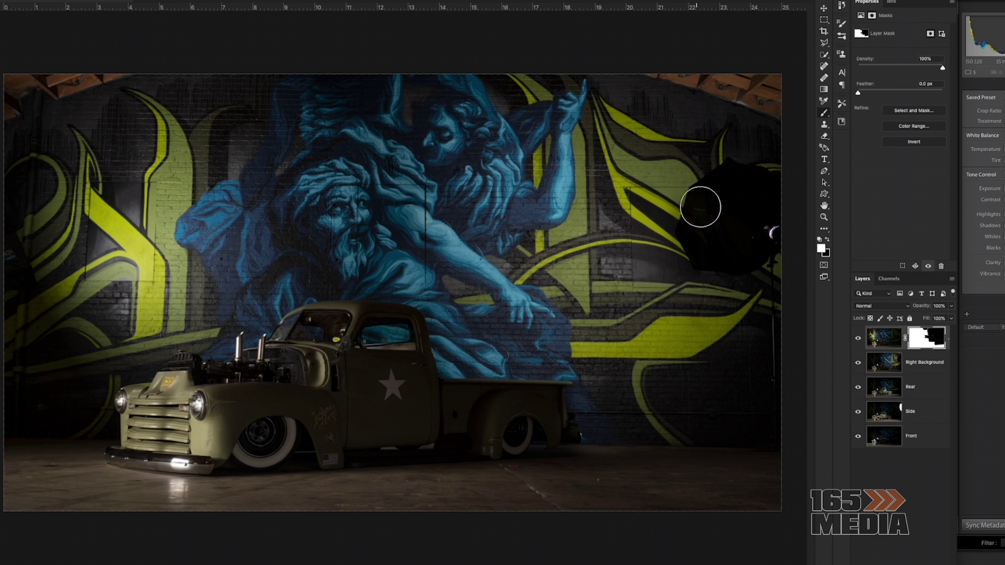
pyautogui.moveTo(750, 173)
pyautogui.mouseDown()
pyautogui.moveTo(765, 290)
pyautogui.moveTo(764, 270)
pyautogui.moveTo(763, 379)
pyautogui.moveTo(777, 265)
pyautogui.moveTo(772, 368)
pyautogui.moveTo(772, 312)
pyautogui.moveTo(774, 360)
pyautogui.mouseUp()
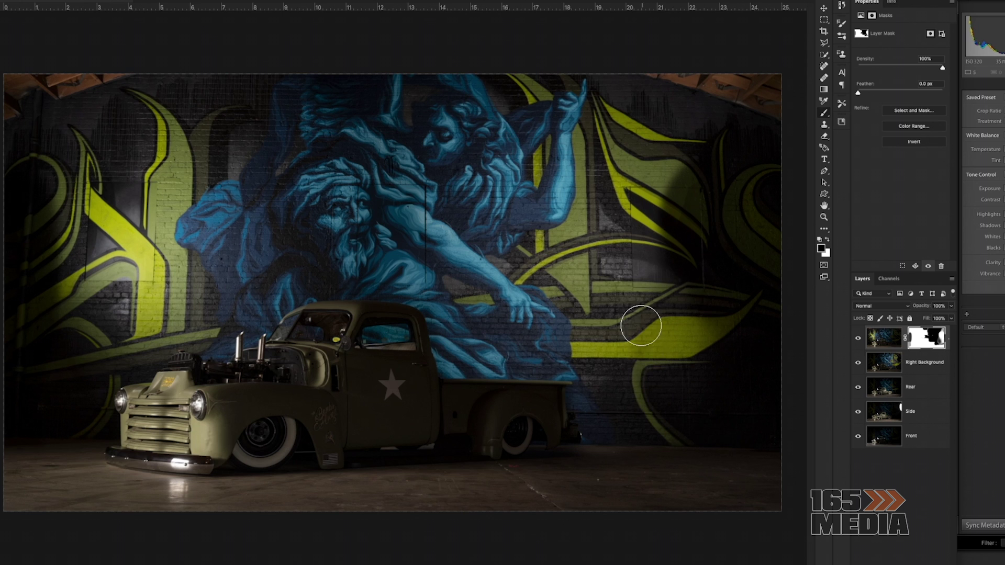
pyautogui.moveTo(675, 126); pyautogui.dragTo(671, 205)
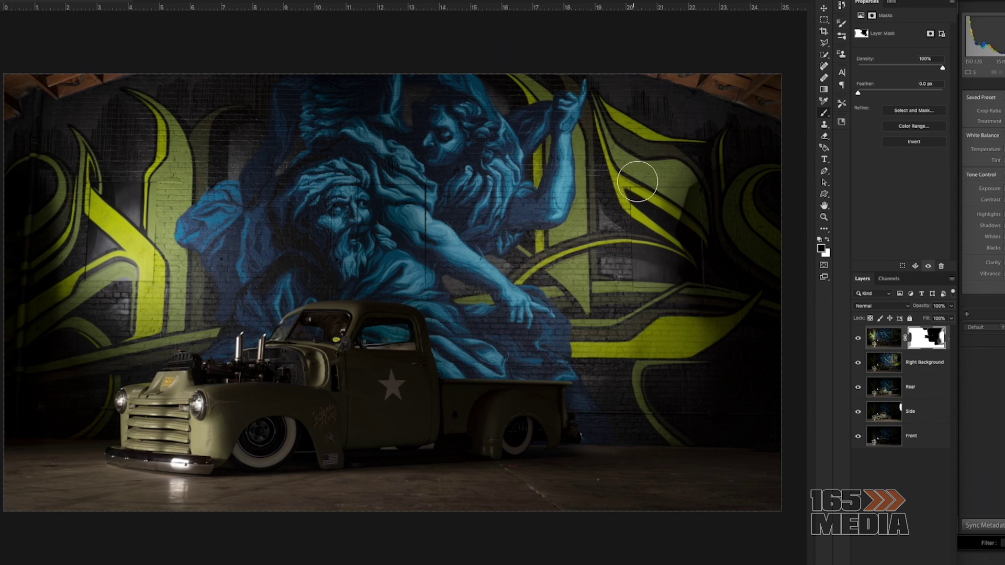
# Step: Blend the remaining softbox edge on the right wall by painting the mask with a smaller soft white brush, and check the surrounding wall
pyautogui.scroll(3, 677, 224)
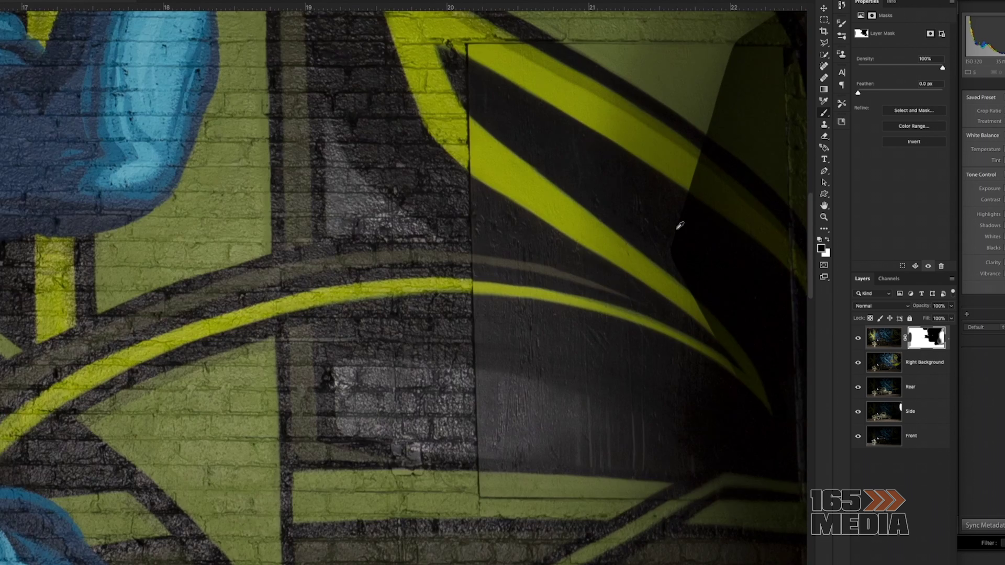
pyautogui.hscroll(3, 675, 227)
pyautogui.hscroll(3, 677, 235)
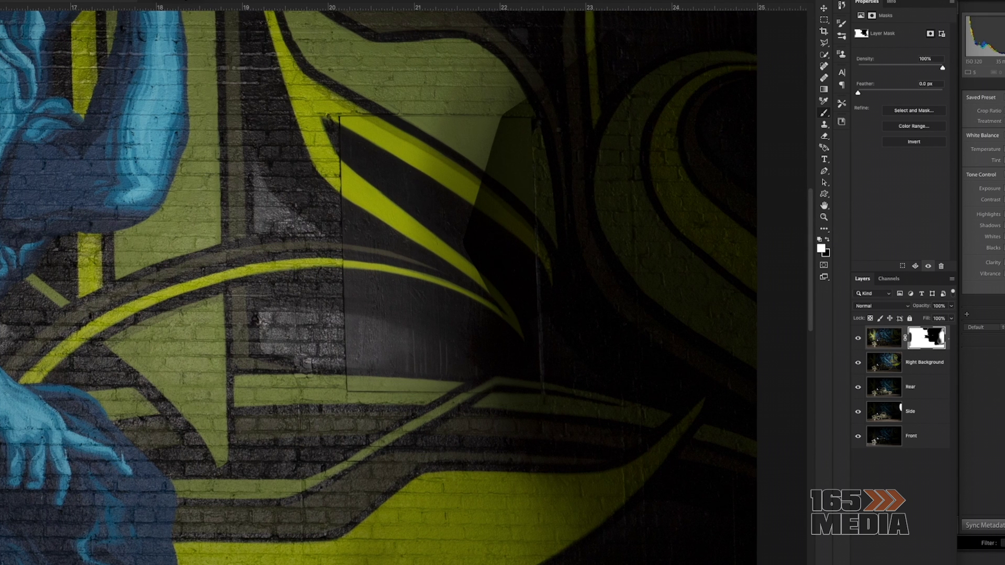
pyautogui.moveTo(605, 196); pyautogui.dragTo(608, 211)
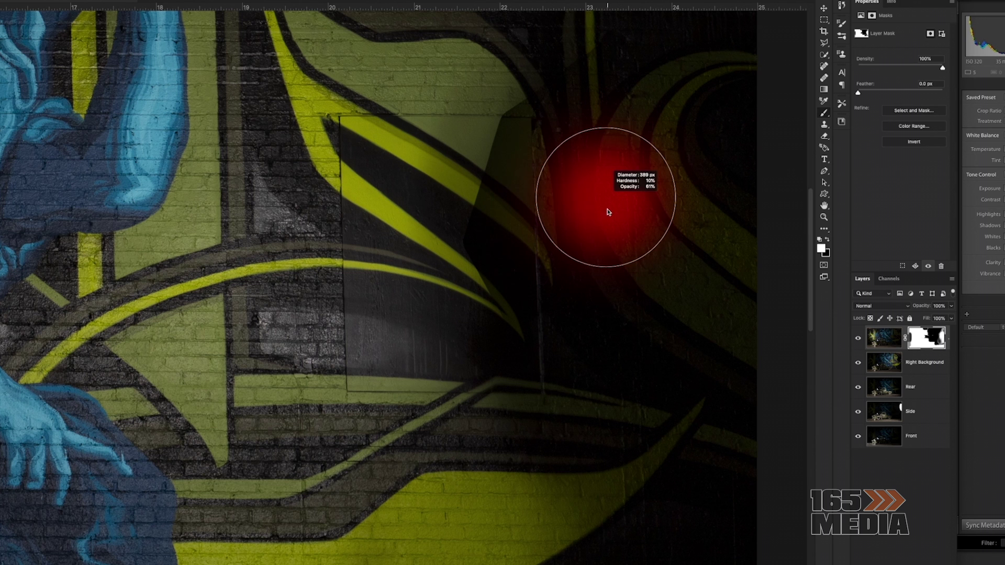
pyautogui.moveTo(613, 252); pyautogui.dragTo(563, 256)
pyautogui.moveTo(506, 145)
pyautogui.mouseDown()
pyautogui.moveTo(543, 114)
pyautogui.moveTo(485, 265)
pyautogui.moveTo(500, 153)
pyautogui.moveTo(514, 150)
pyautogui.moveTo(510, 203)
pyautogui.moveTo(487, 217)
pyautogui.moveTo(528, 122)
pyautogui.moveTo(588, 75)
pyautogui.moveTo(640, 50)
pyautogui.moveTo(618, 59)
pyautogui.moveTo(543, 314)
pyautogui.moveTo(551, 308)
pyautogui.moveTo(506, 289)
pyautogui.moveTo(482, 256)
pyautogui.moveTo(503, 301)
pyautogui.mouseUp()
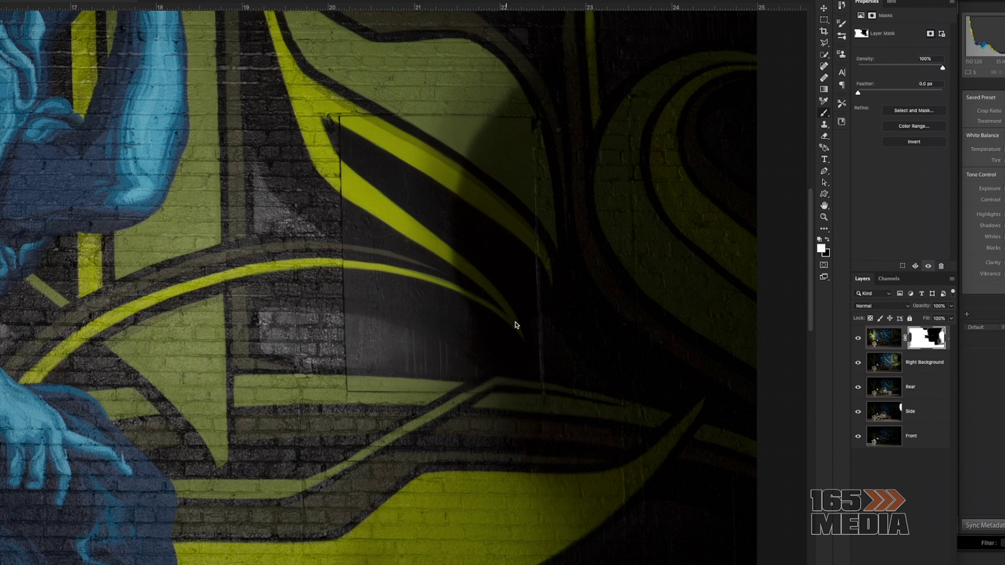
pyautogui.scroll(-5, 496, 278)
pyautogui.hscroll(4, 579, 386)
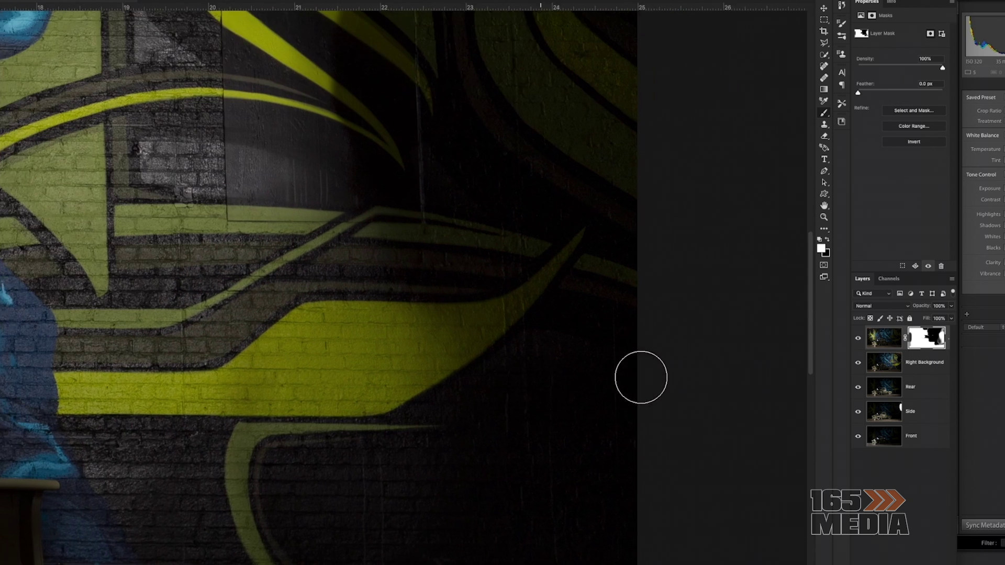
pyautogui.scroll(-10, 556, 362)
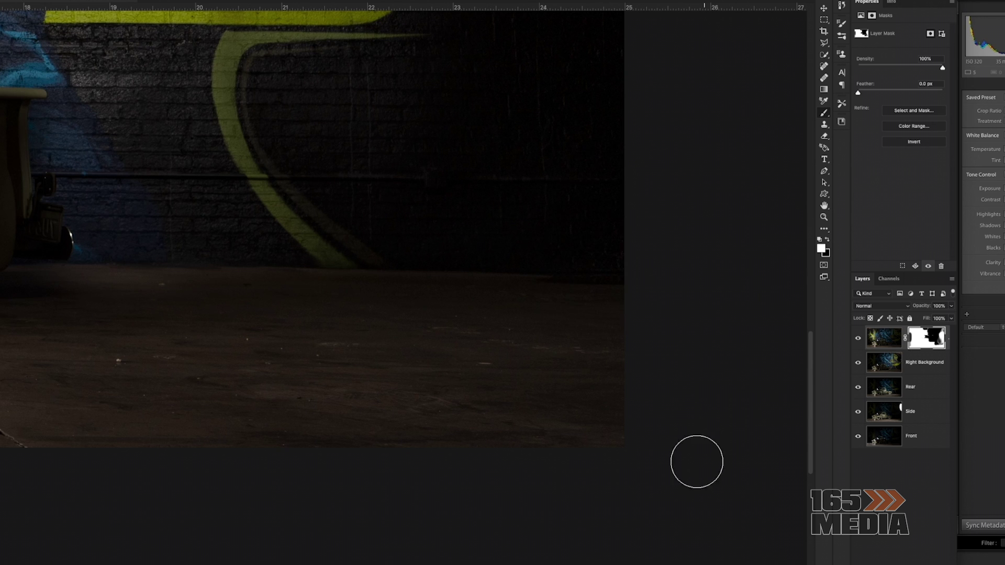
pyautogui.scroll(5, 597, 370)
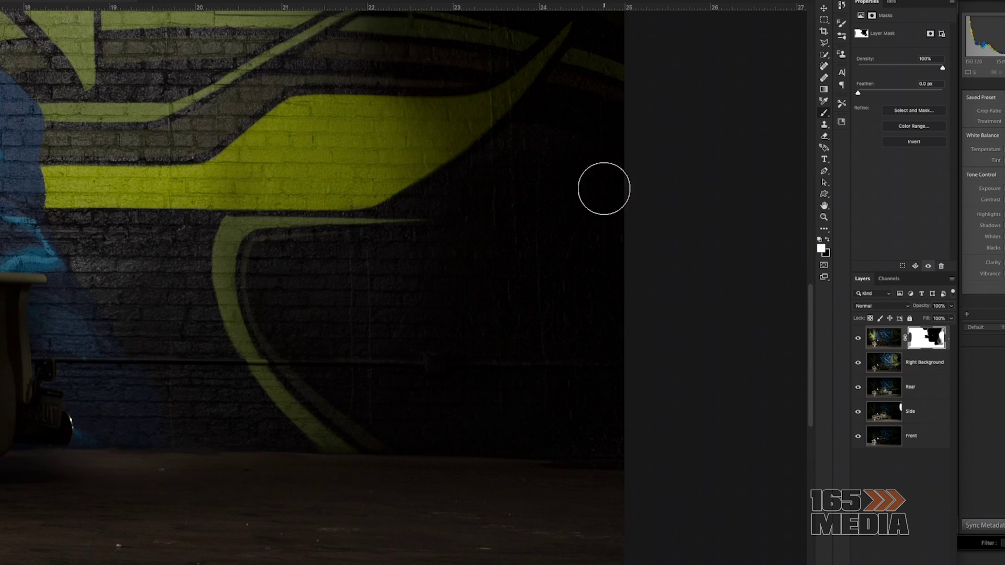
pyautogui.keyDown('alt'); pyautogui.scroll(-5, 635, 403); pyautogui.keyUp('alt')
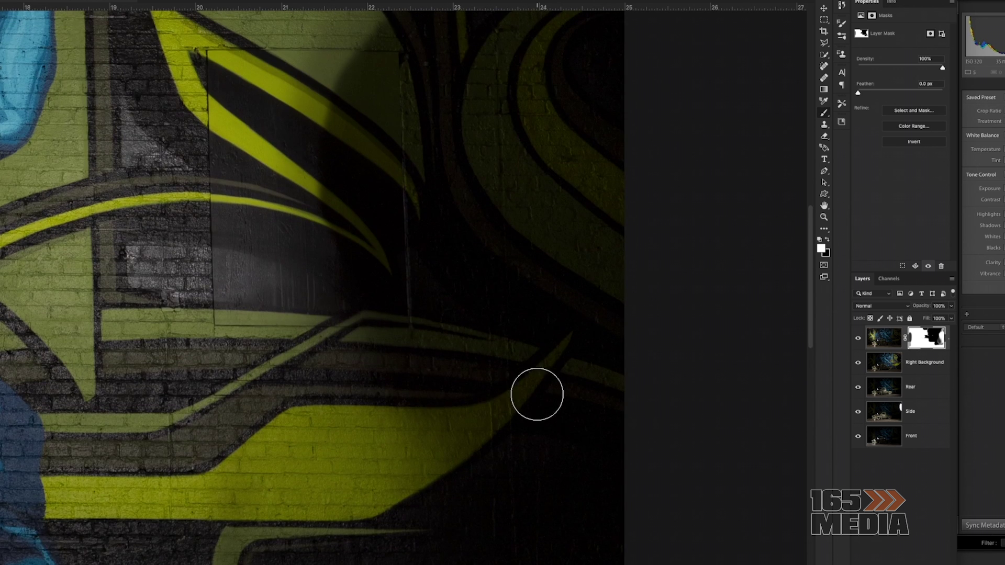
pyautogui.keyDown('alt'); pyautogui.scroll(-1, 540, 391); pyautogui.keyUp('alt')
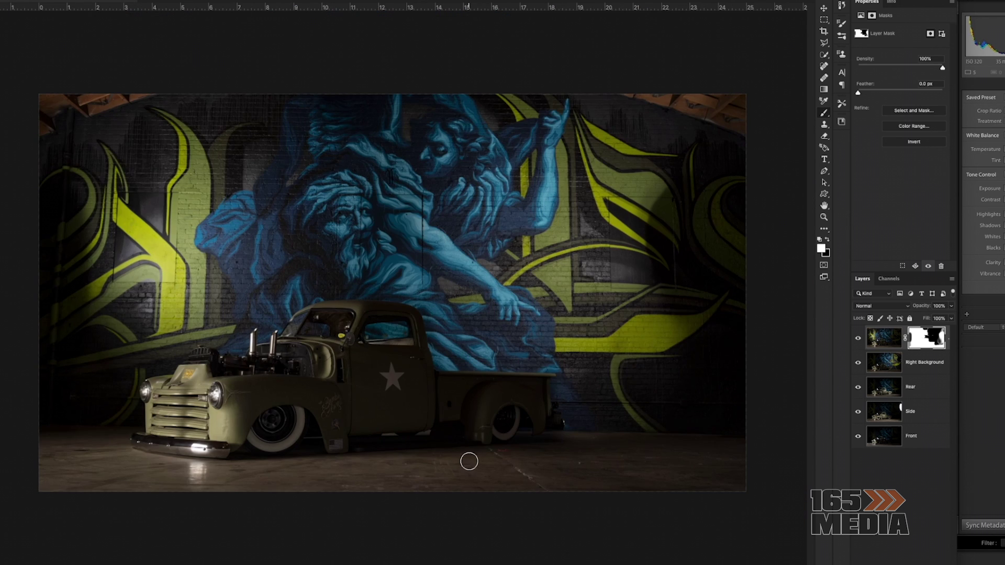
# Step: Merge the masked Left Background layer with Right Background, and add a layer mask to the merged layer
pyautogui.click(925, 375)
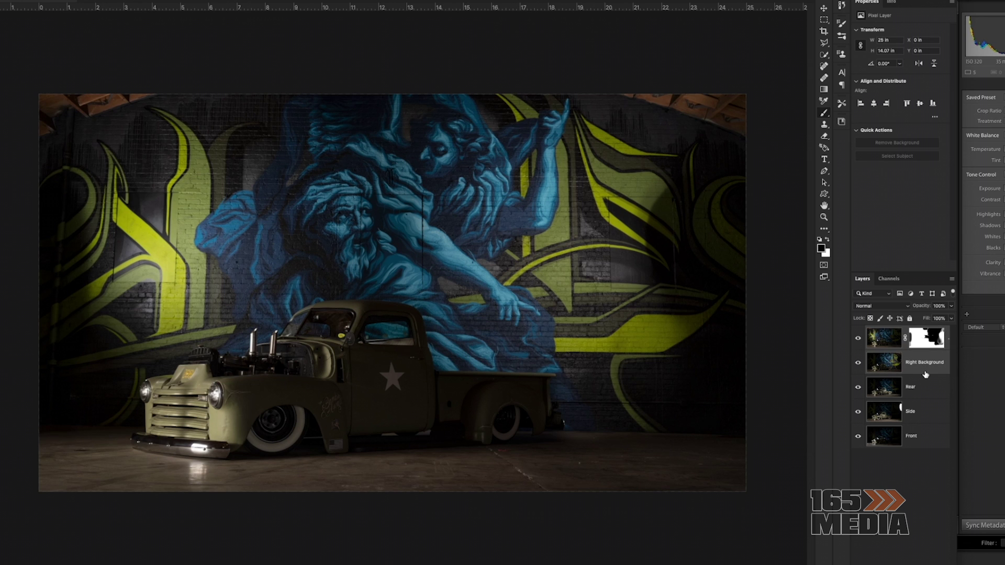
pyautogui.rightClick(926, 374)
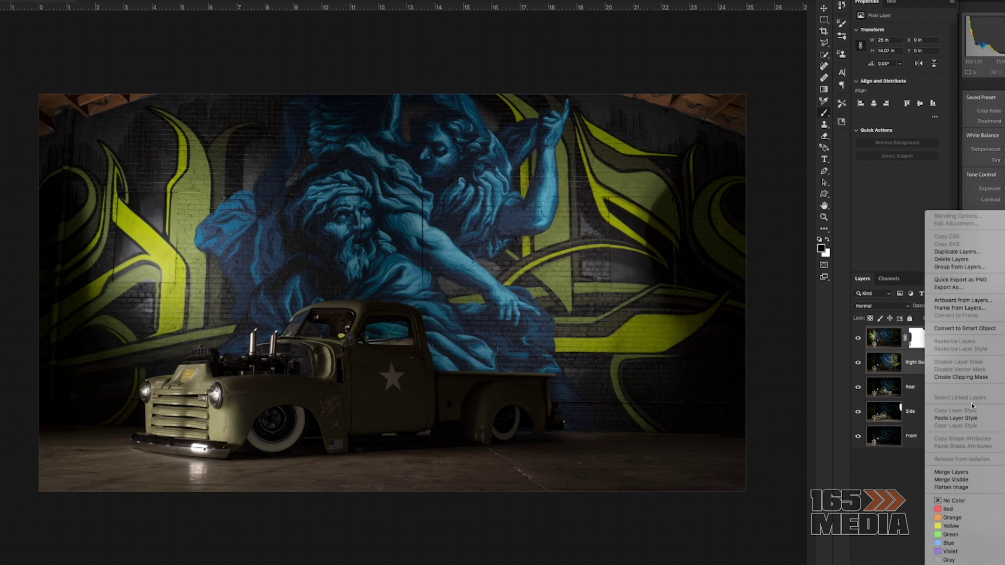
pyautogui.click(966, 474)
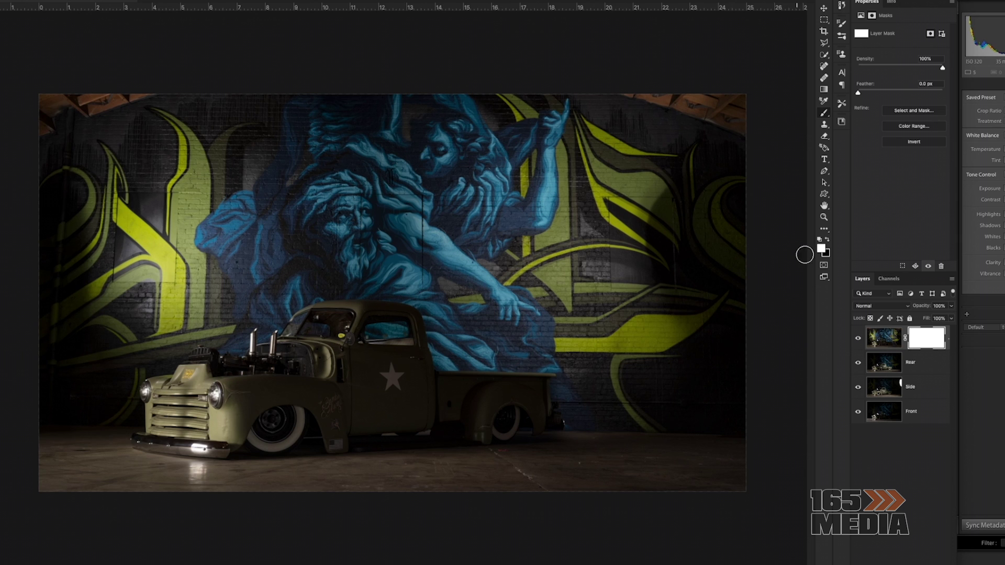
# Step: Paint black on the merged layer's mask over the truck's bed, rear fender and nearby floor to reveal the Rear lighting
pyautogui.moveTo(495, 387); pyautogui.dragTo(532, 389)
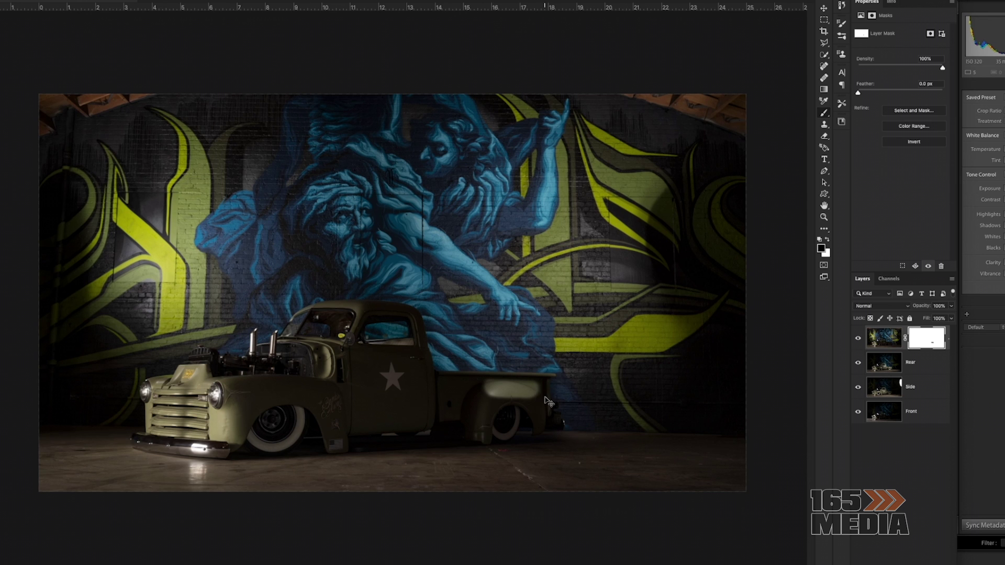
pyautogui.hotkey('ctrl', 'z')
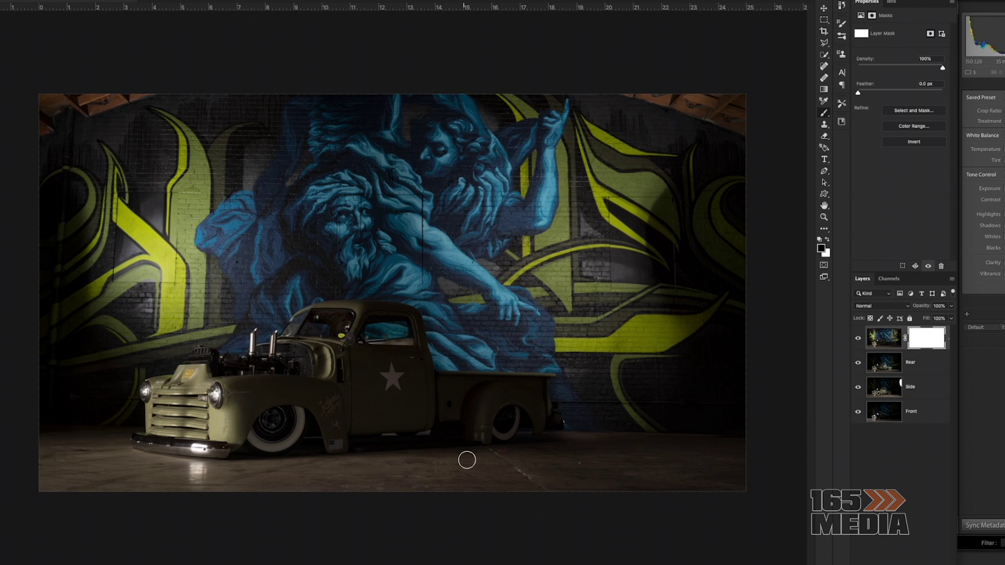
pyautogui.moveTo(508, 412)
pyautogui.mouseDown()
pyautogui.moveTo(525, 415)
pyautogui.moveTo(526, 381)
pyautogui.moveTo(518, 403)
pyautogui.moveTo(451, 398)
pyautogui.moveTo(466, 408)
pyautogui.moveTo(453, 419)
pyautogui.moveTo(512, 415)
pyautogui.moveTo(570, 457)
pyautogui.moveTo(601, 462)
pyautogui.moveTo(530, 457)
pyautogui.mouseUp()
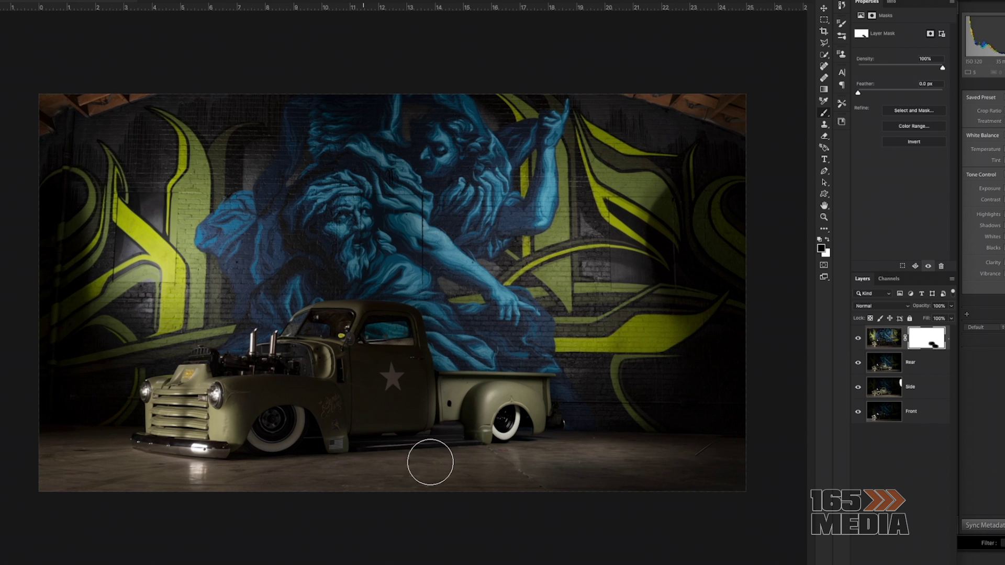
pyautogui.moveTo(473, 460)
pyautogui.mouseDown()
pyautogui.moveTo(485, 430)
pyautogui.moveTo(470, 433)
pyautogui.moveTo(470, 413)
pyautogui.moveTo(524, 407)
pyautogui.moveTo(443, 406)
pyautogui.moveTo(496, 399)
pyautogui.mouseUp()
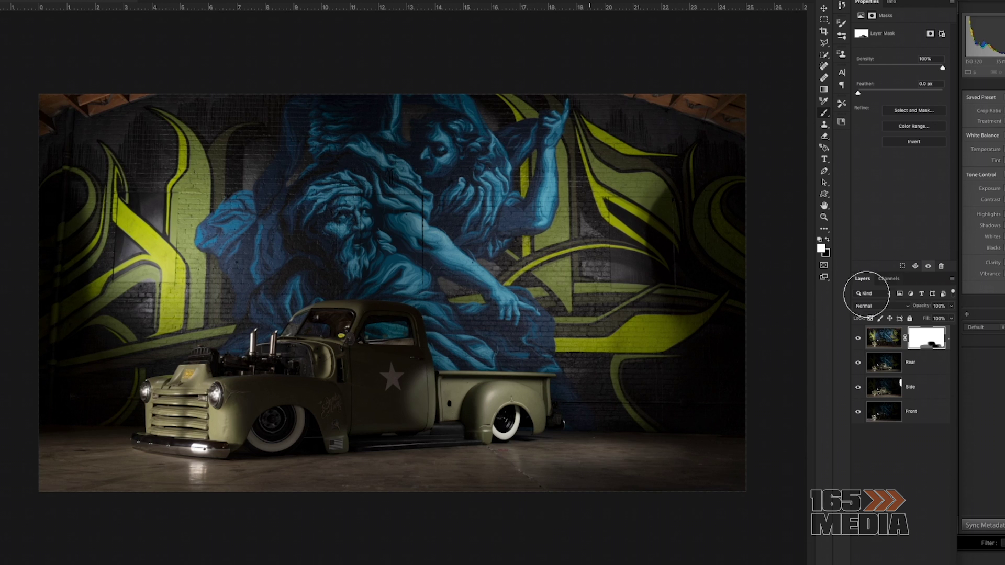
# Step: Extend the black mask painting over the truck's cab, door and front fender to bring in the Rear layer's light
pyautogui.moveTo(406, 359)
pyautogui.mouseDown()
pyautogui.moveTo(408, 370)
pyautogui.moveTo(401, 335)
pyautogui.moveTo(369, 330)
pyautogui.moveTo(403, 328)
pyautogui.mouseUp()
pyautogui.moveTo(370, 354)
pyautogui.mouseDown()
pyautogui.moveTo(388, 403)
pyautogui.moveTo(410, 408)
pyautogui.moveTo(366, 413)
pyautogui.moveTo(414, 419)
pyautogui.moveTo(336, 405)
pyautogui.moveTo(362, 397)
pyautogui.moveTo(331, 381)
pyautogui.moveTo(334, 360)
pyautogui.moveTo(258, 402)
pyautogui.moveTo(338, 396)
pyautogui.moveTo(348, 416)
pyautogui.moveTo(398, 365)
pyautogui.moveTo(402, 392)
pyautogui.moveTo(401, 370)
pyautogui.moveTo(363, 401)
pyautogui.moveTo(382, 388)
pyautogui.moveTo(397, 327)
pyautogui.moveTo(360, 328)
pyautogui.moveTo(393, 331)
pyautogui.mouseUp()
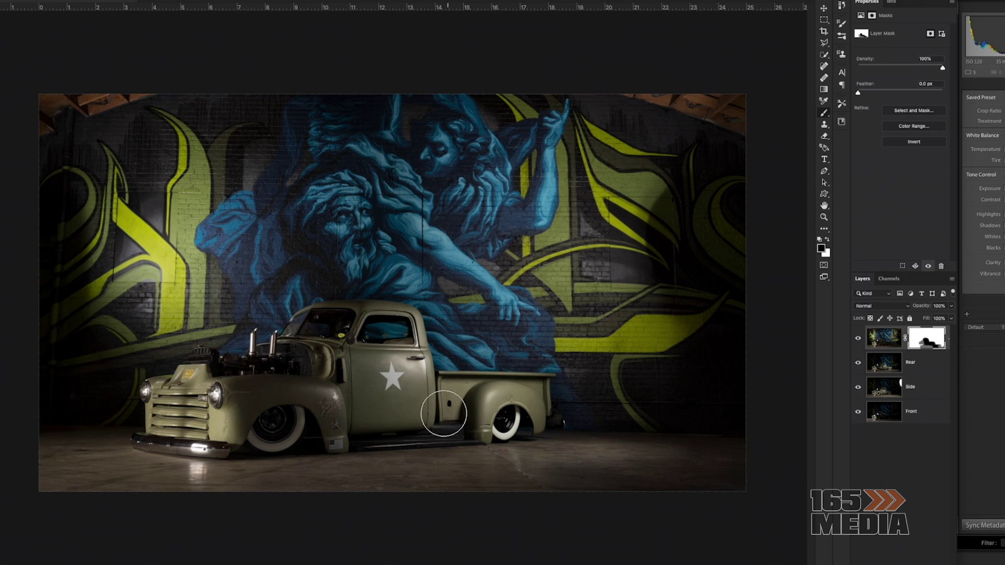
pyautogui.moveTo(341, 389)
pyautogui.mouseDown()
pyautogui.moveTo(300, 386)
pyautogui.moveTo(324, 387)
pyautogui.moveTo(353, 431)
pyautogui.moveTo(338, 355)
pyautogui.mouseUp()
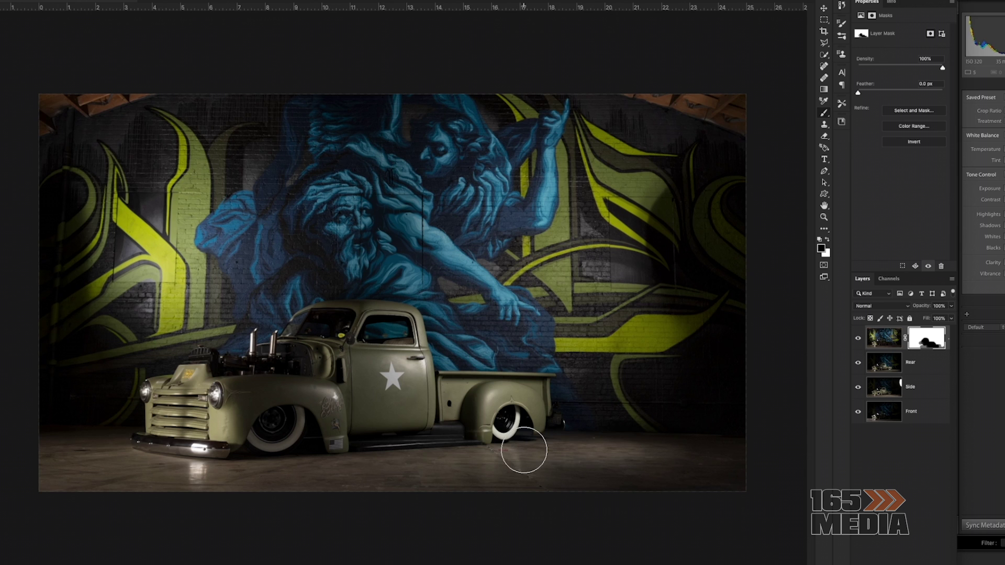
# Step: Merge the masked top layer with the Rear layer, and add a layer mask to the result
pyautogui.click(933, 372)
pyautogui.rightClick(932, 370)
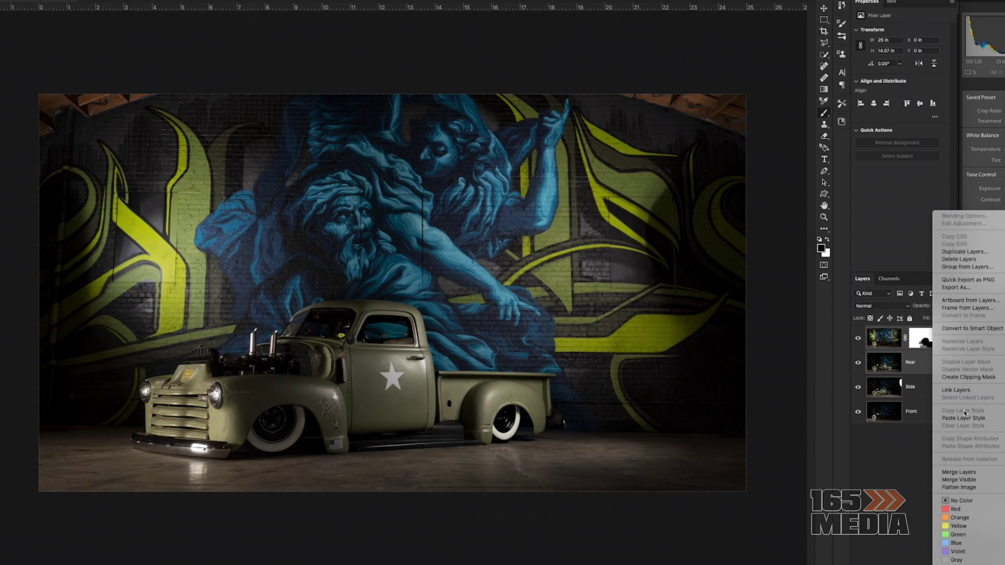
pyautogui.click(959, 473)
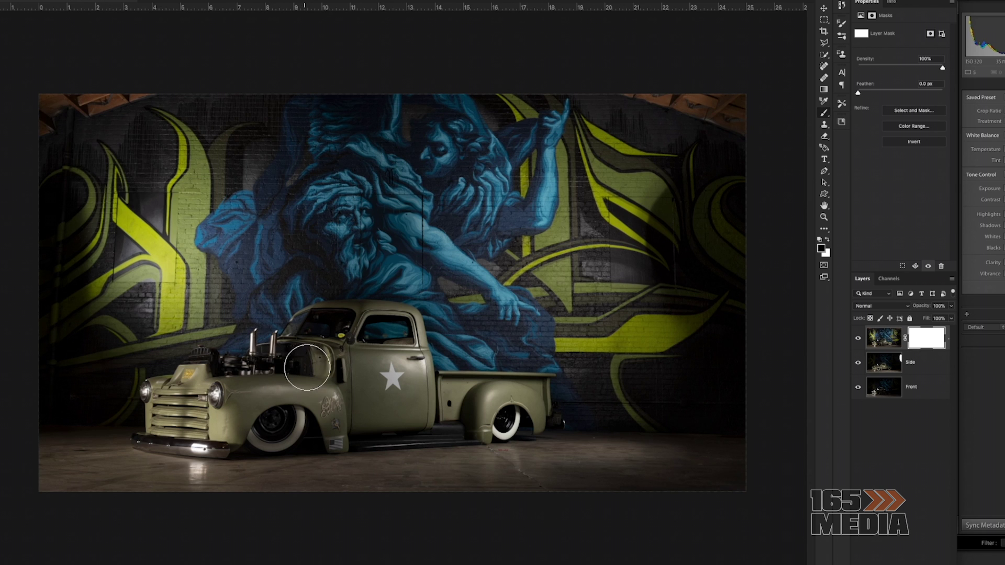
# Step: Paint black on the top layer's mask over the front fender, wheel and cowl for the Side lighting, touching up around the exhaust stacks with white
pyautogui.moveTo(277, 429)
pyautogui.mouseDown()
pyautogui.moveTo(303, 424)
pyautogui.moveTo(273, 430)
pyautogui.moveTo(311, 436)
pyautogui.moveTo(272, 438)
pyautogui.moveTo(274, 454)
pyautogui.moveTo(294, 457)
pyautogui.moveTo(268, 470)
pyautogui.moveTo(313, 454)
pyautogui.moveTo(301, 476)
pyautogui.moveTo(231, 481)
pyautogui.moveTo(447, 476)
pyautogui.moveTo(332, 471)
pyautogui.moveTo(271, 425)
pyautogui.moveTo(240, 418)
pyautogui.moveTo(270, 402)
pyautogui.moveTo(255, 396)
pyautogui.moveTo(279, 374)
pyautogui.moveTo(241, 375)
pyautogui.moveTo(284, 369)
pyautogui.moveTo(271, 372)
pyautogui.moveTo(319, 380)
pyautogui.moveTo(321, 442)
pyautogui.moveTo(323, 398)
pyautogui.moveTo(380, 383)
pyautogui.moveTo(353, 409)
pyautogui.moveTo(374, 406)
pyautogui.moveTo(388, 384)
pyautogui.moveTo(358, 370)
pyautogui.moveTo(368, 368)
pyautogui.moveTo(353, 353)
pyautogui.moveTo(346, 364)
pyautogui.moveTo(355, 326)
pyautogui.moveTo(324, 330)
pyautogui.mouseUp()
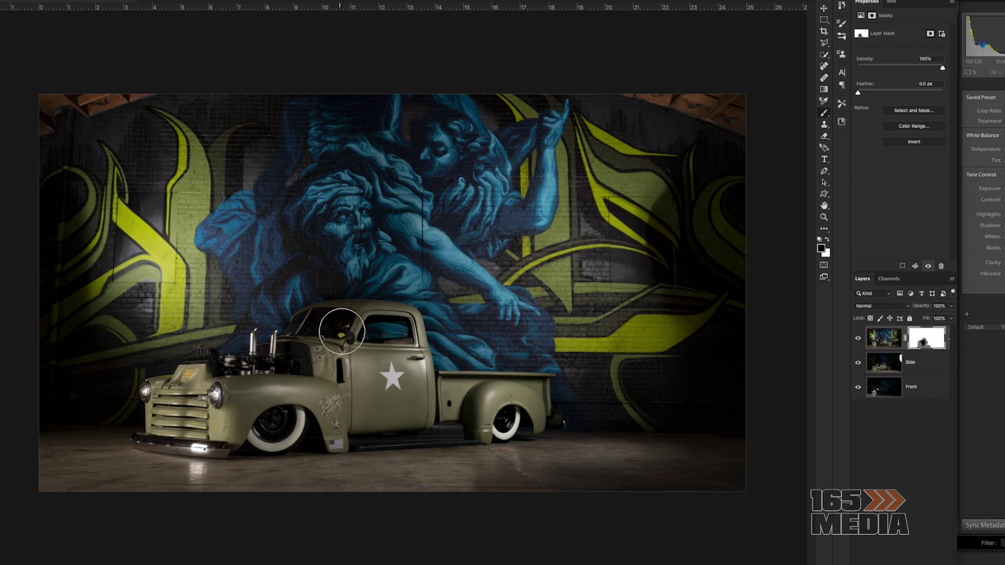
pyautogui.scroll(5, 337, 334)
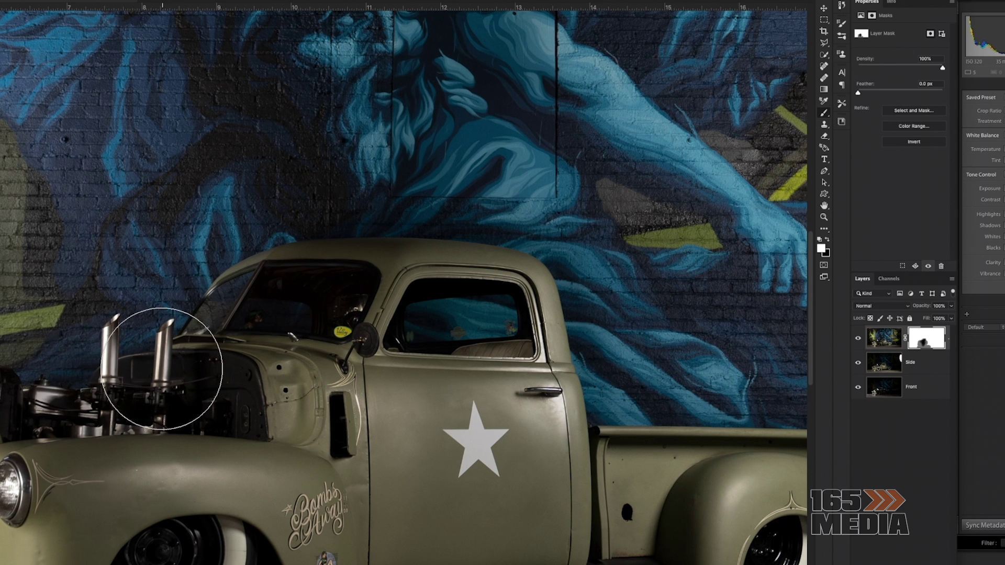
pyautogui.moveTo(168, 374); pyautogui.dragTo(165, 394)
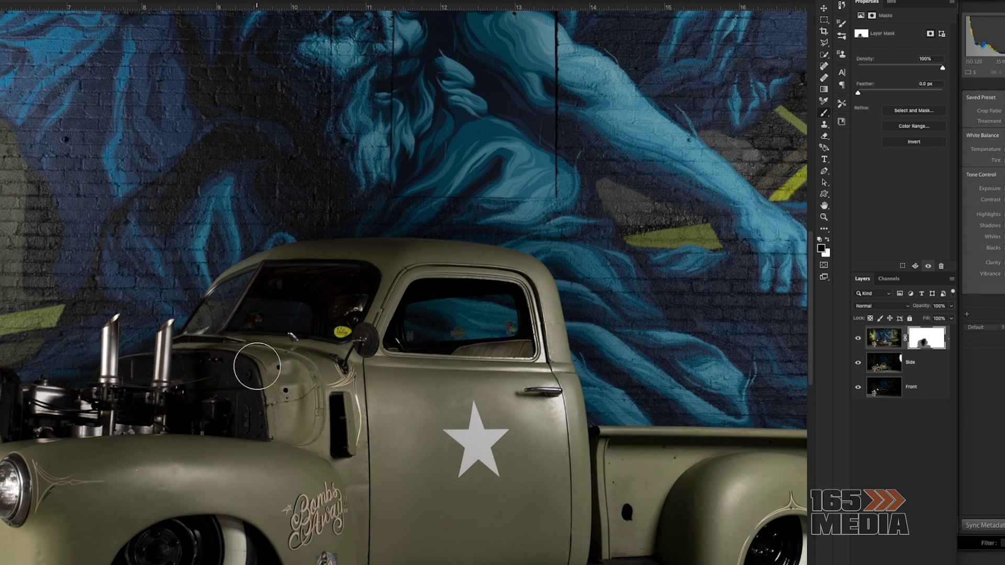
pyautogui.scroll(-5, 257, 367)
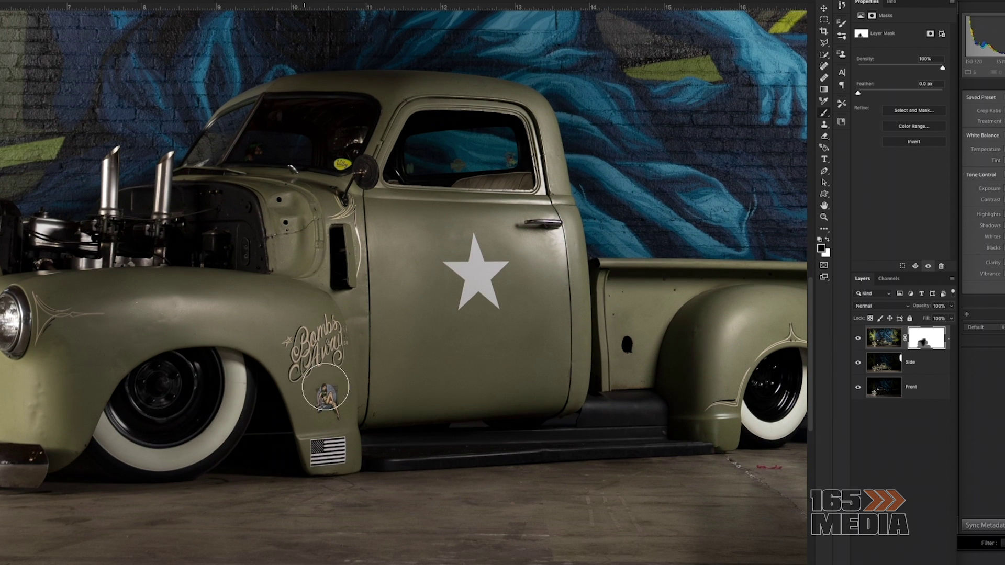
pyautogui.hscroll(-2, 314, 387)
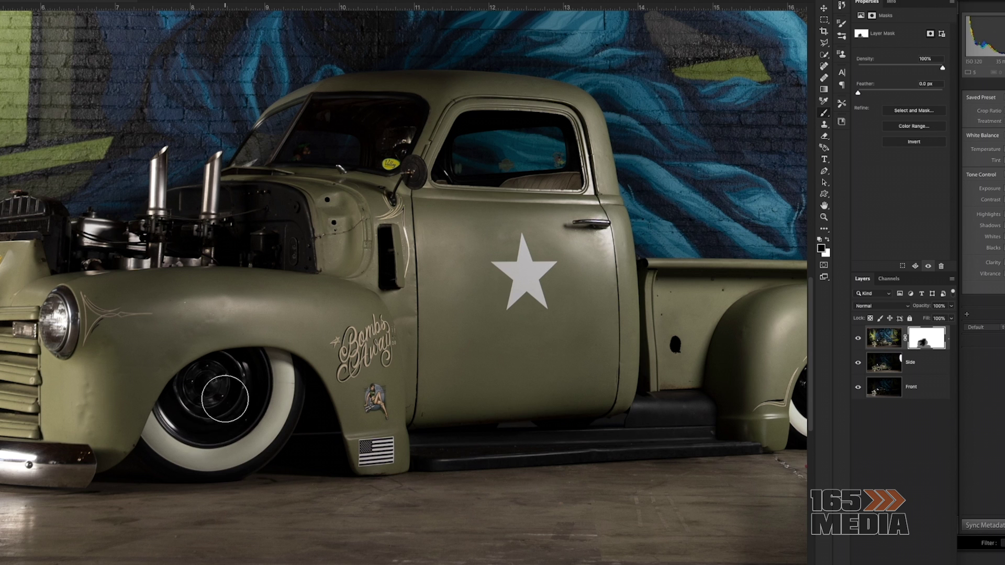
pyautogui.scroll(2, 225, 458)
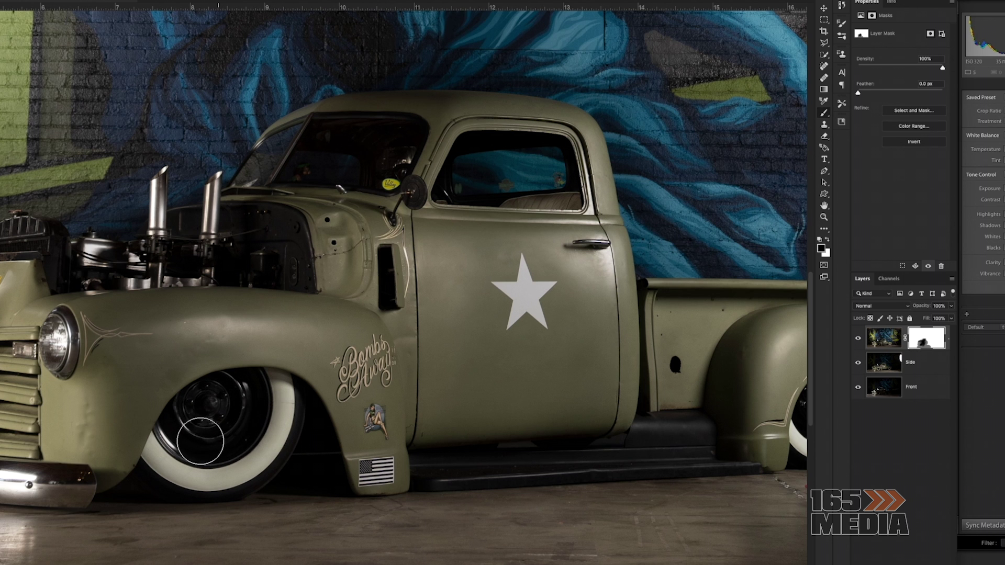
pyautogui.scroll(-2, 201, 441)
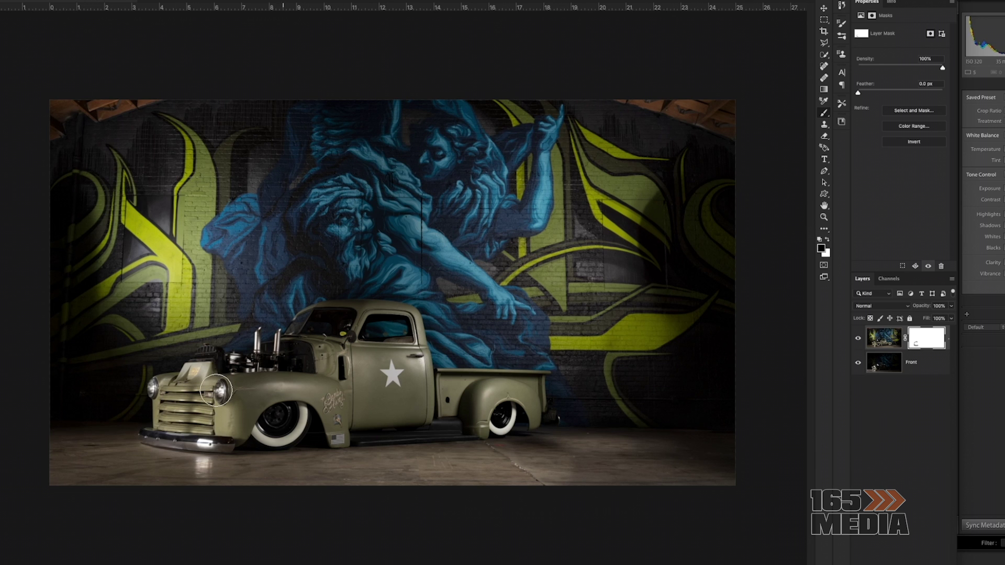
# Step: Paint black on the mask over the truck's grille and bumper to reveal the Front light, and restore the hood nose and emblem with white
pyautogui.moveTo(193, 410); pyautogui.dragTo(178, 411)
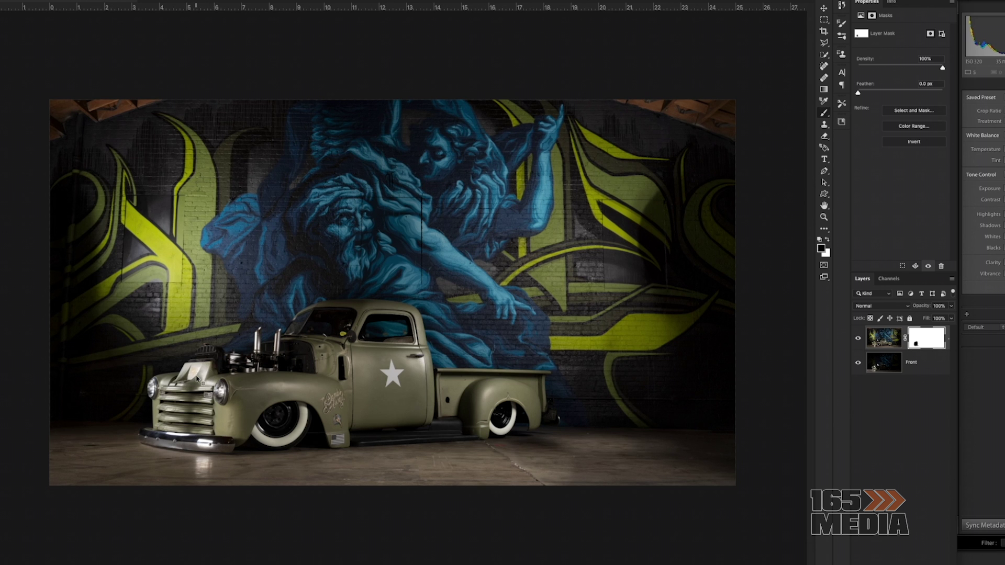
pyautogui.scroll(10, 196, 380)
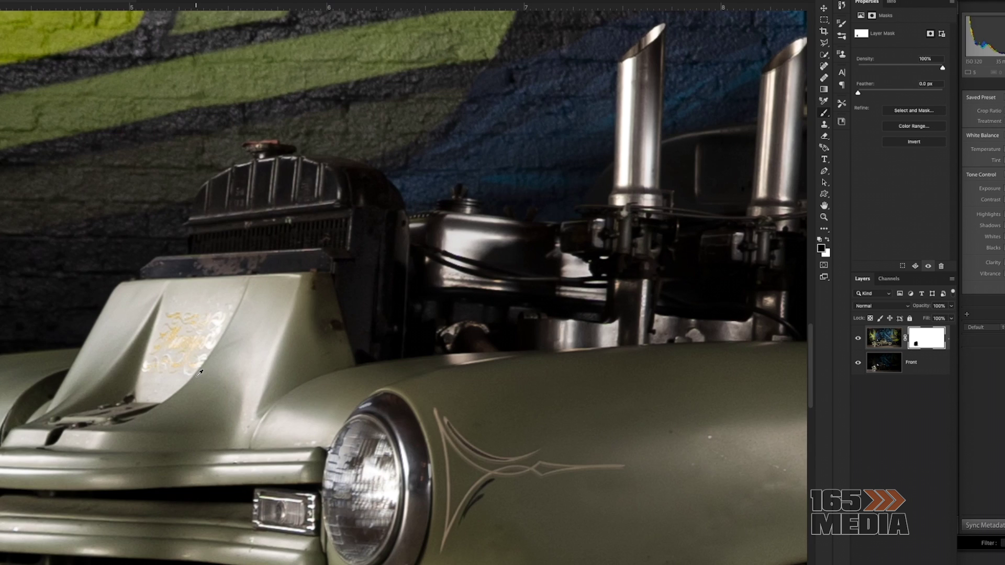
pyautogui.click(827, 241)
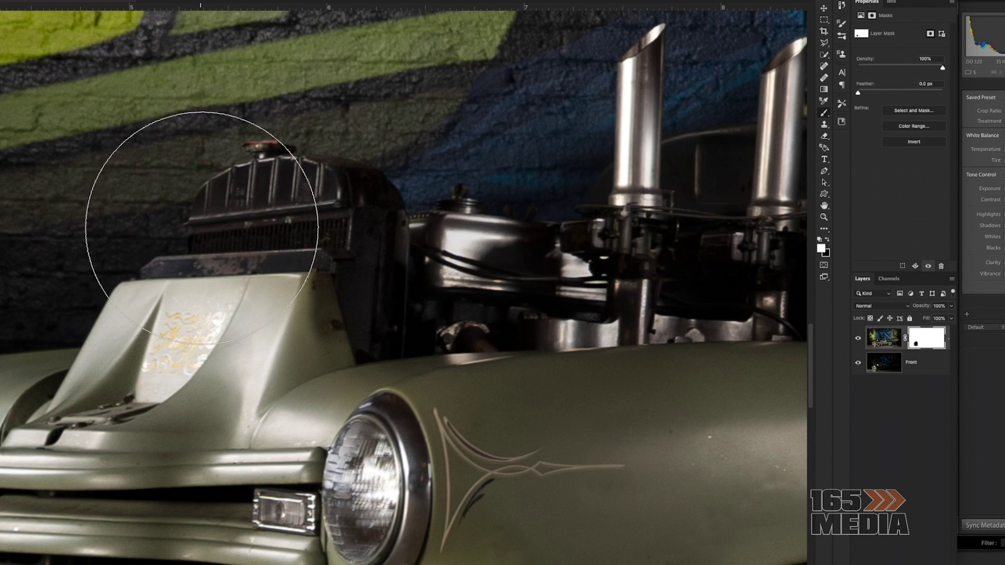
pyautogui.moveTo(222, 256)
pyautogui.mouseDown()
pyautogui.moveTo(129, 287)
pyautogui.moveTo(177, 342)
pyautogui.moveTo(156, 376)
pyautogui.moveTo(222, 327)
pyautogui.moveTo(247, 293)
pyautogui.moveTo(220, 367)
pyautogui.moveTo(227, 363)
pyautogui.moveTo(201, 393)
pyautogui.moveTo(213, 390)
pyautogui.moveTo(223, 376)
pyautogui.moveTo(118, 385)
pyautogui.moveTo(156, 319)
pyautogui.moveTo(123, 385)
pyautogui.moveTo(60, 404)
pyautogui.moveTo(160, 395)
pyautogui.moveTo(68, 397)
pyautogui.moveTo(144, 369)
pyautogui.moveTo(178, 393)
pyautogui.moveTo(175, 414)
pyautogui.moveTo(177, 369)
pyautogui.mouseUp()
pyautogui.hscroll(-2, 143, 370)
pyautogui.hscroll(-3, 143, 369)
pyautogui.moveTo(100, 406); pyautogui.dragTo(89, 419)
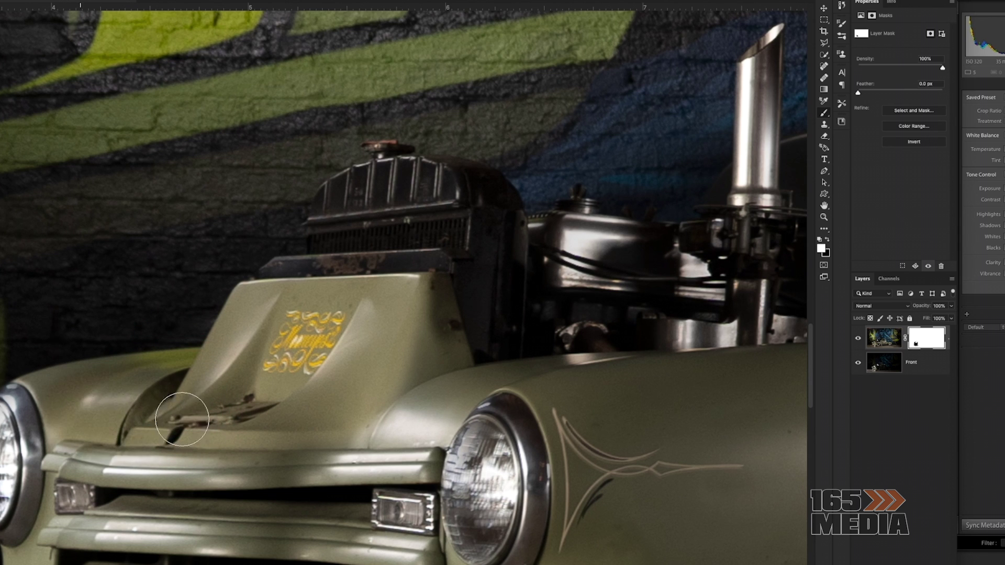
pyautogui.moveTo(346, 419)
pyautogui.mouseDown()
pyautogui.moveTo(434, 411)
pyautogui.moveTo(353, 412)
pyautogui.mouseUp()
pyautogui.scroll(-5, 362, 367)
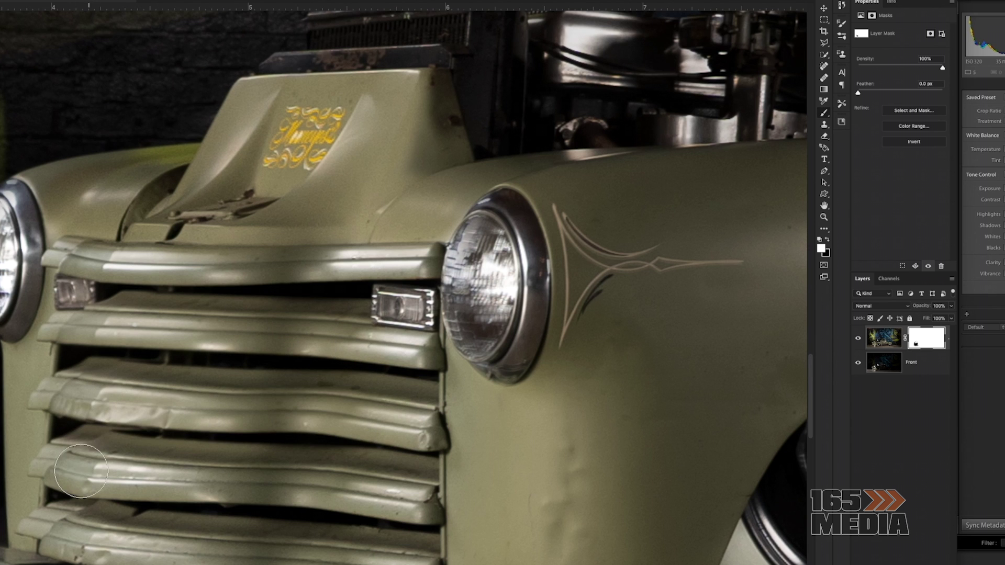
pyautogui.scroll(-2, 338, 474)
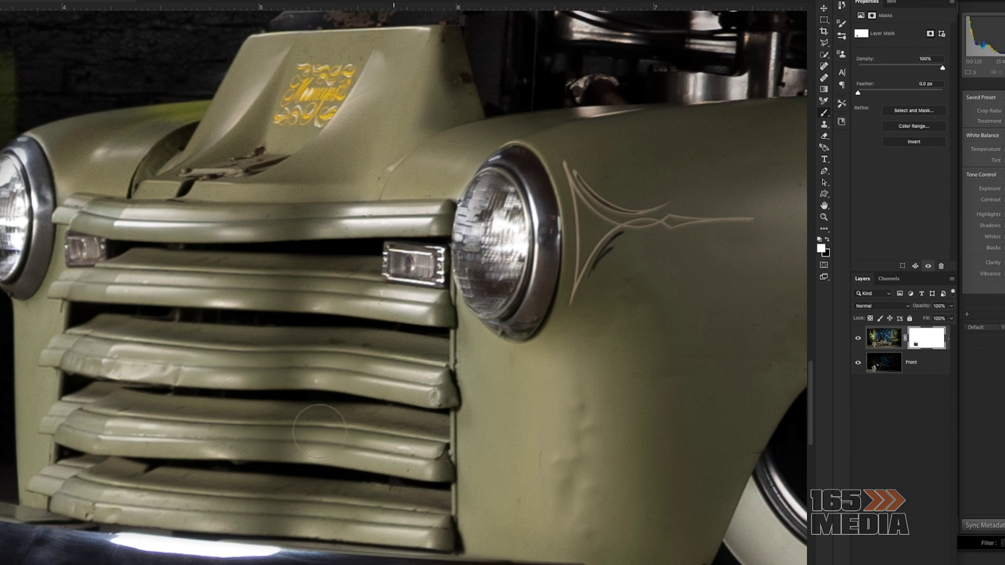
# Step: Merge the masked top layer with the Front layer into a single layer
pyautogui.hotkey('ctrl', '0')
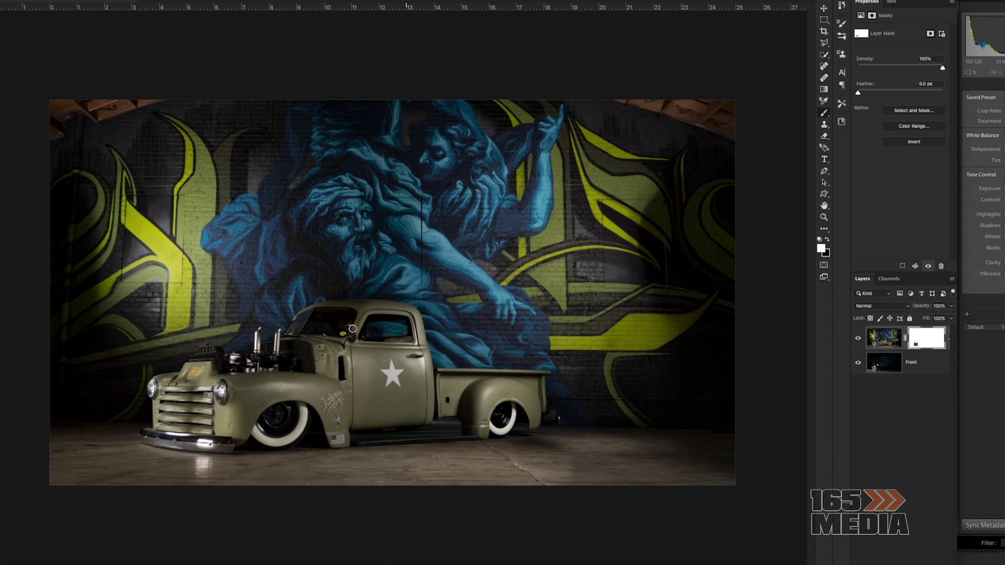
pyautogui.scroll(2, 342, 315)
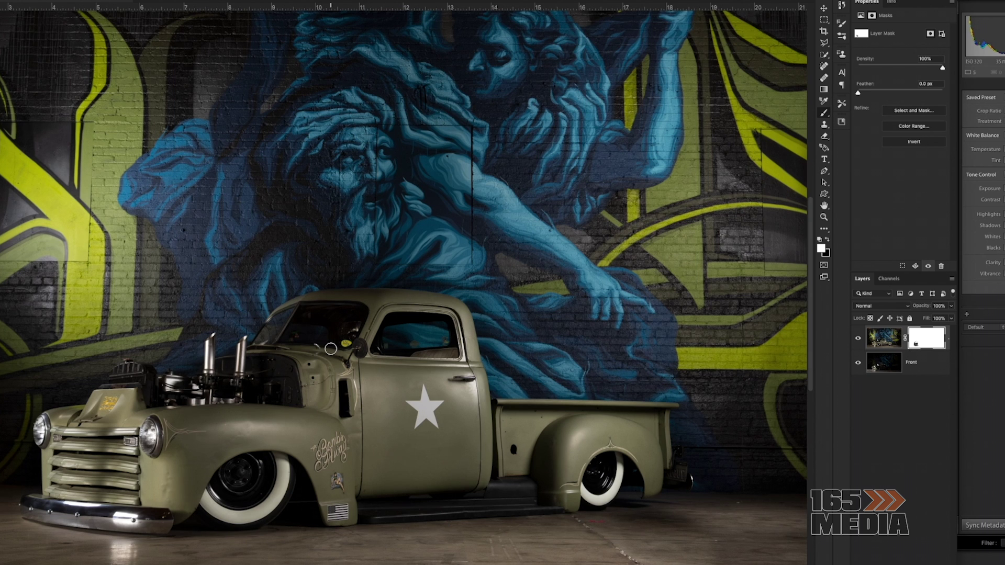
pyautogui.scroll(-1, 426, 347)
pyautogui.hscroll(-3, 427, 347)
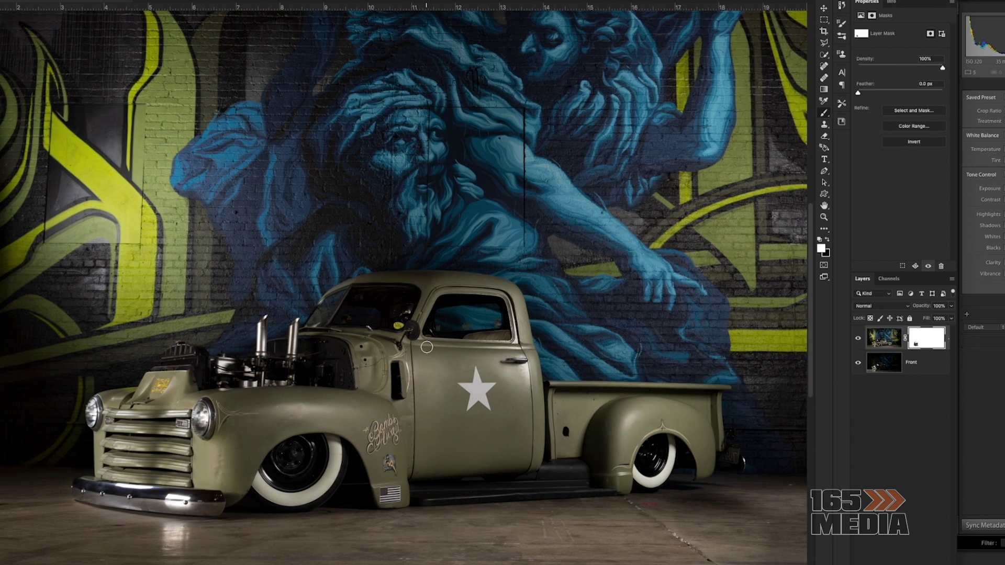
pyautogui.scroll(-3, 426, 347)
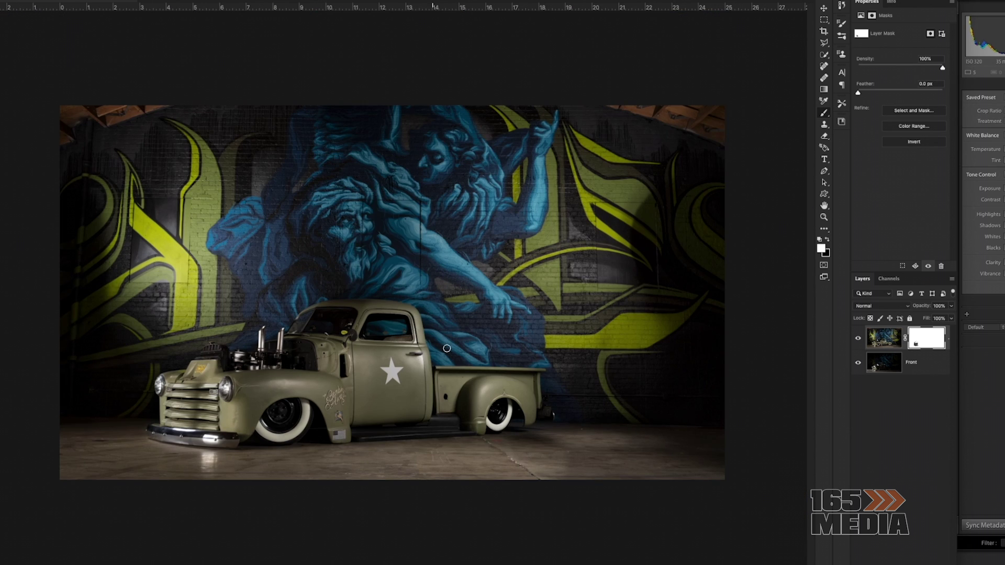
pyautogui.keyDown('shift'); pyautogui.click(923, 372); pyautogui.keyUp('shift')
pyautogui.rightClick(923, 372)
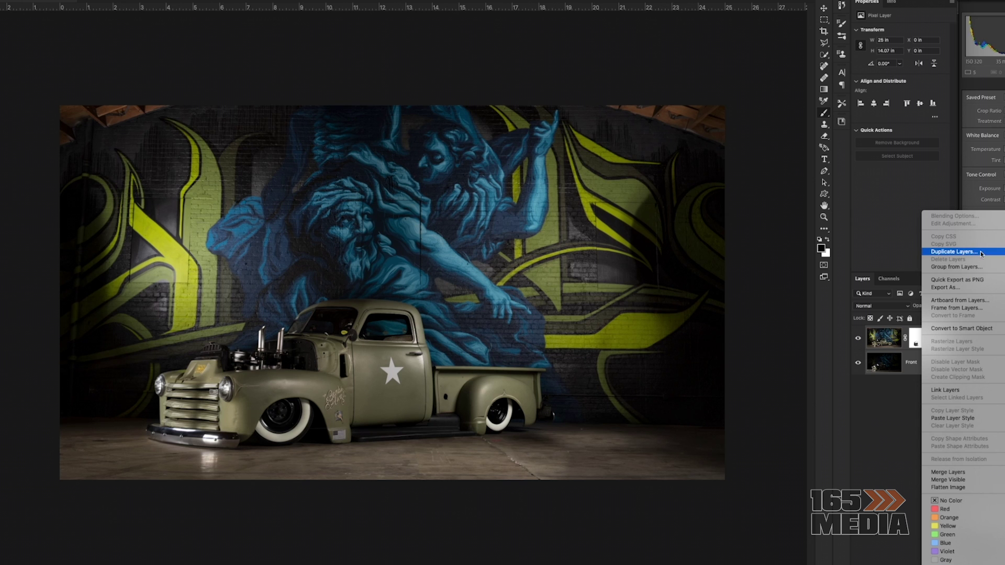
pyautogui.click(969, 474)
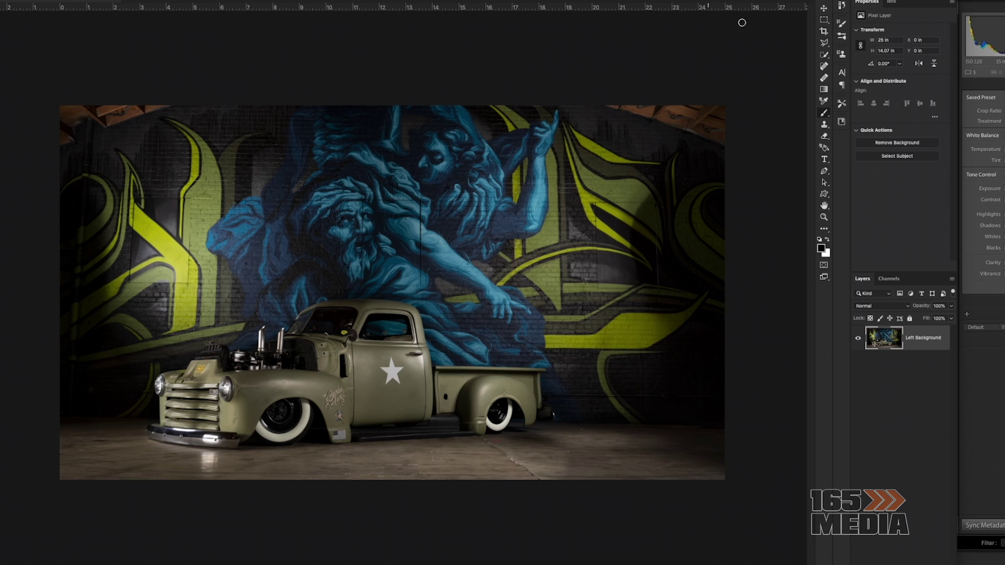
# Step: Apply a Brightness/Contrast adjustment to the merged layer with brightness 17 and slightly raised contrast
pyautogui.click(824, 9)
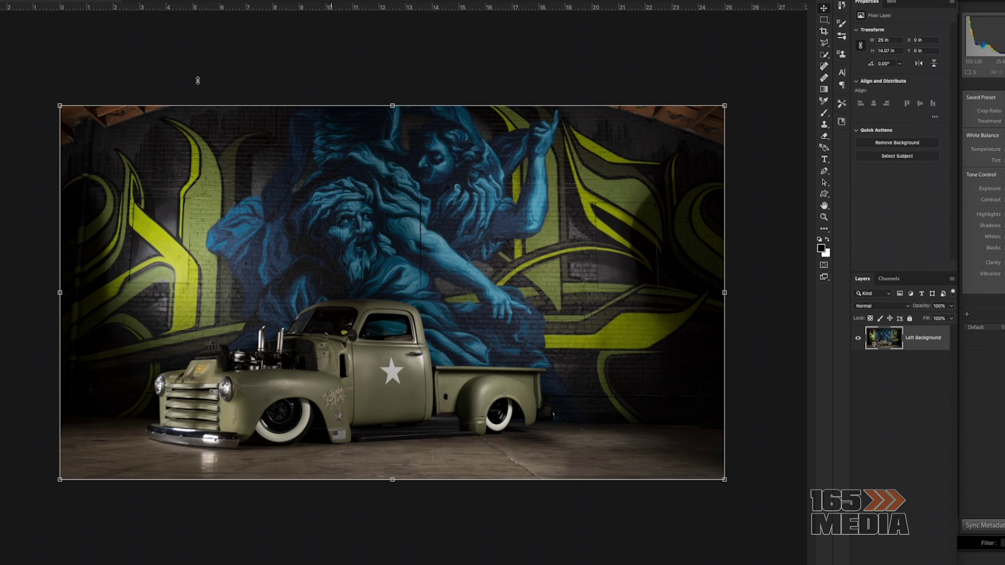
pyautogui.click(50, 0)
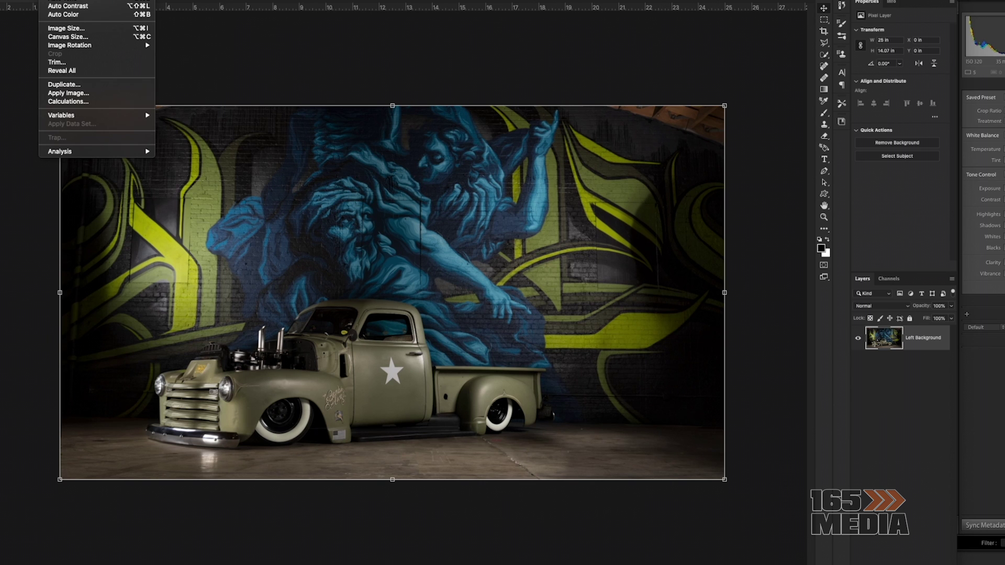
pyautogui.moveTo(79, 0)
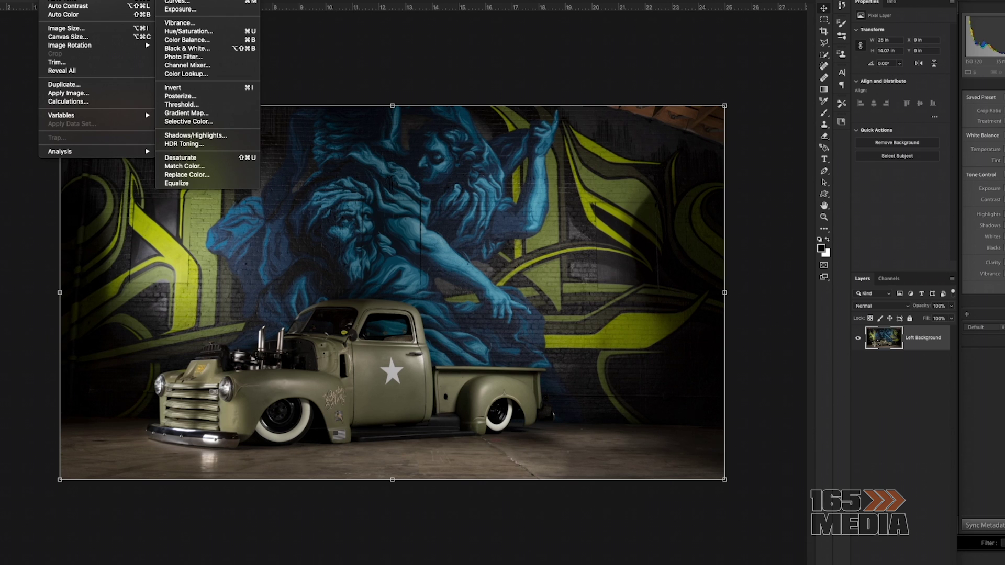
pyautogui.click(178, 0)
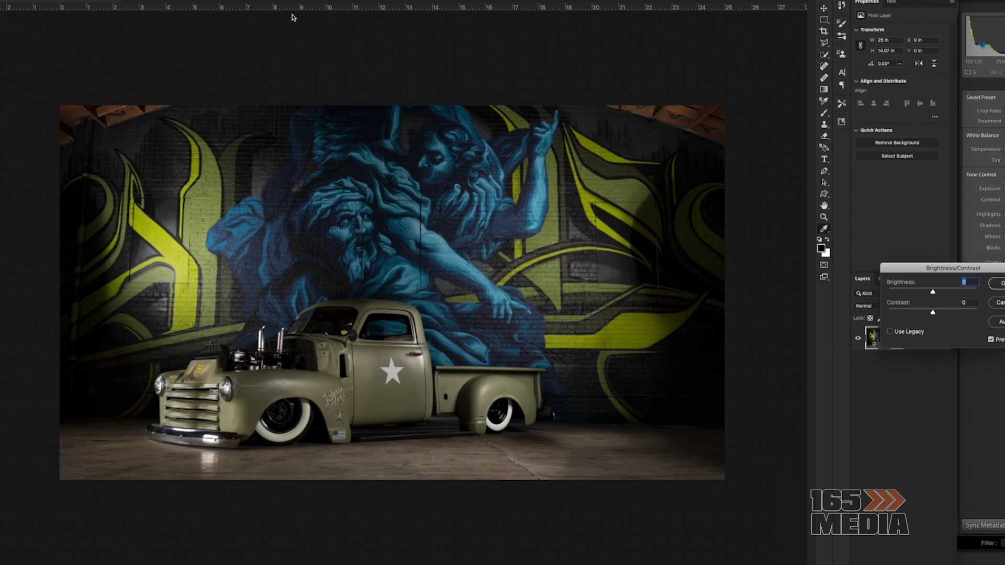
pyautogui.moveTo(935, 295); pyautogui.dragTo(940, 294)
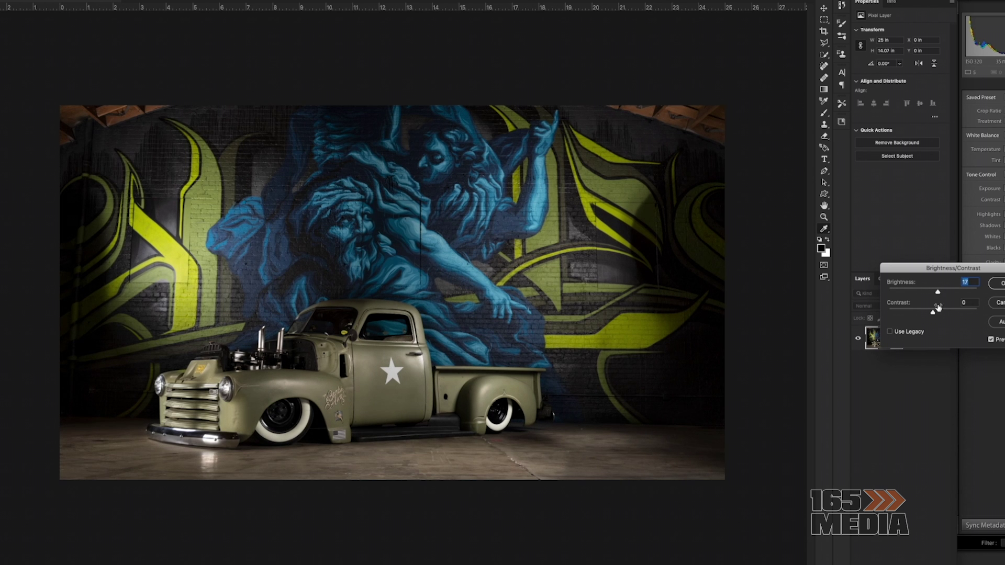
pyautogui.moveTo(933, 312); pyautogui.dragTo(941, 315)
pyautogui.click(999, 287)
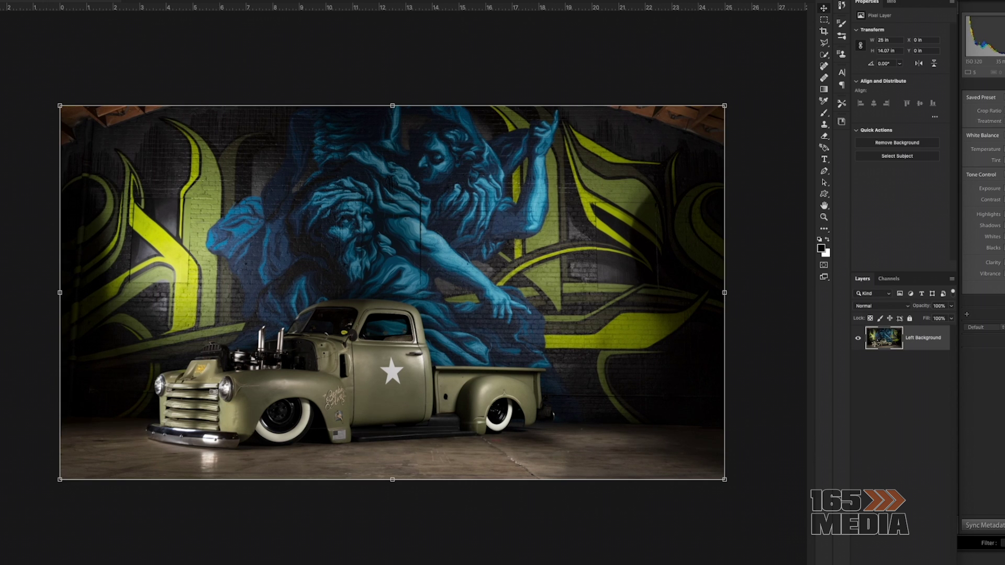
# Step: Apply a Hue/Saturation adjustment to the merged layer, slightly raising the saturation and fine-tuning the lightness
pyautogui.click(52, 0)
pyautogui.moveTo(104, 0)
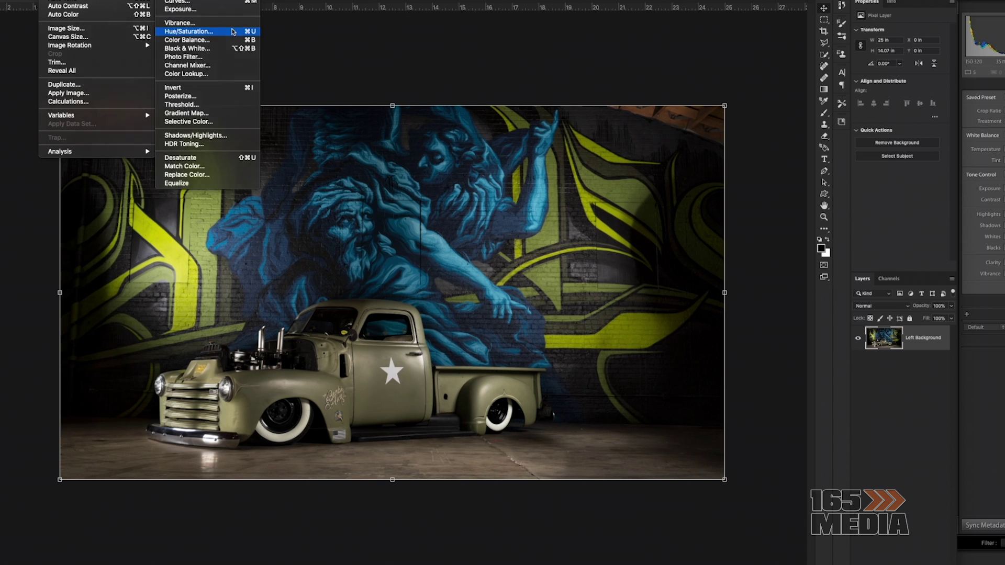
pyautogui.click(233, 32)
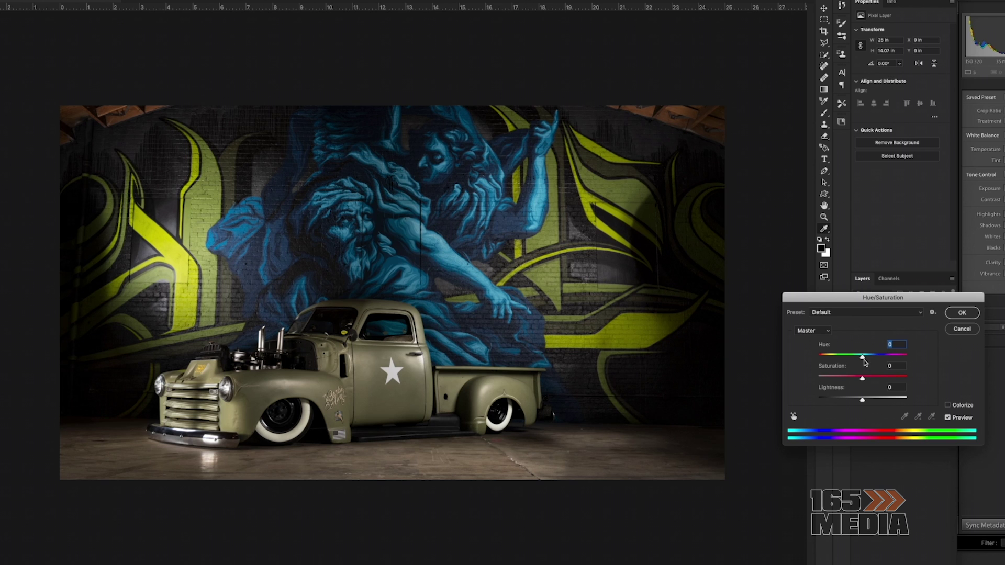
pyautogui.moveTo(862, 379); pyautogui.dragTo(865, 379)
pyautogui.moveTo(862, 399)
pyautogui.mouseDown()
pyautogui.moveTo(876, 401)
pyautogui.moveTo(863, 401)
pyautogui.mouseUp()
pyautogui.click(957, 313)
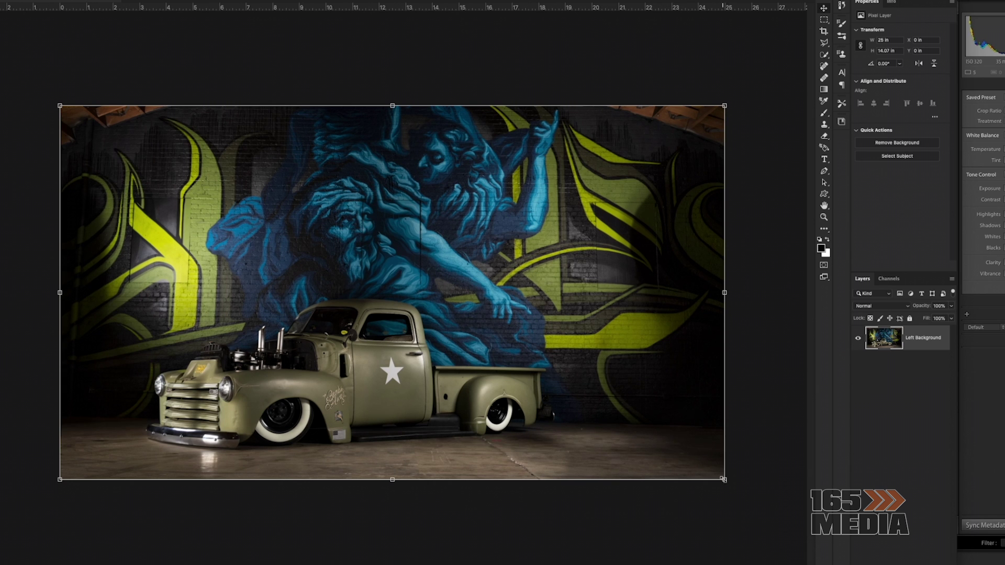
pyautogui.moveTo(725, 479); pyautogui.dragTo(718, 477)
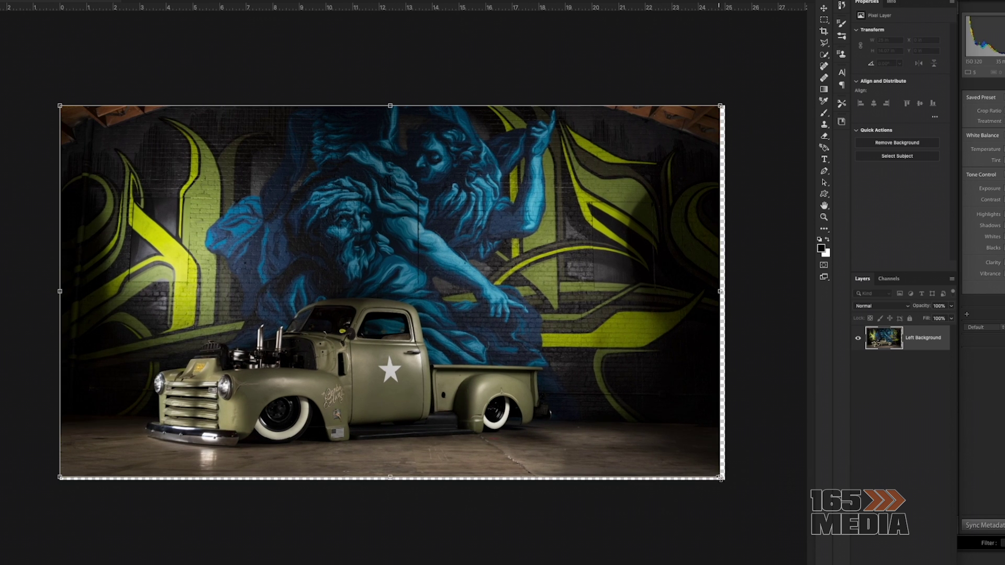
pyautogui.press('Escape')
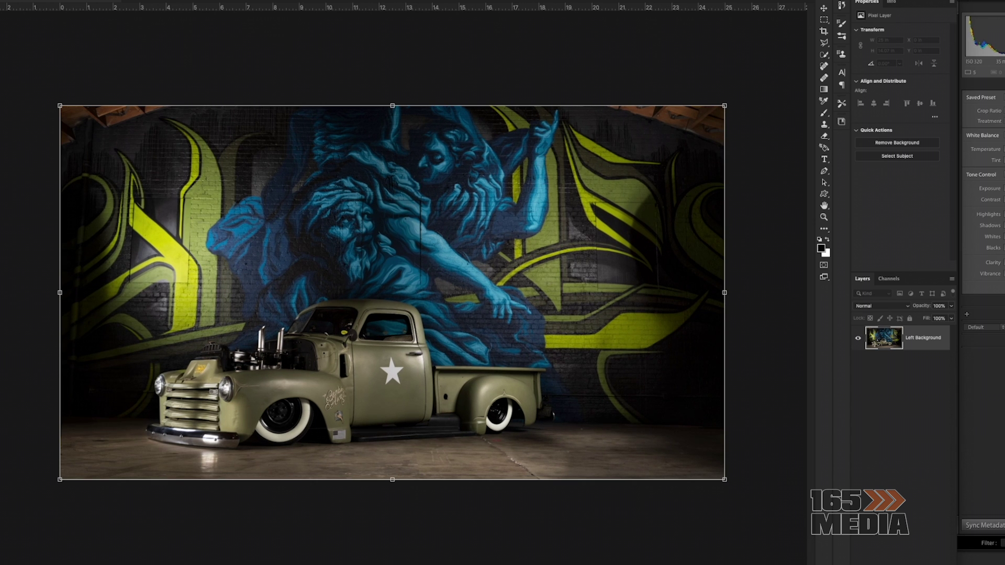
pyautogui.click(21, 0)
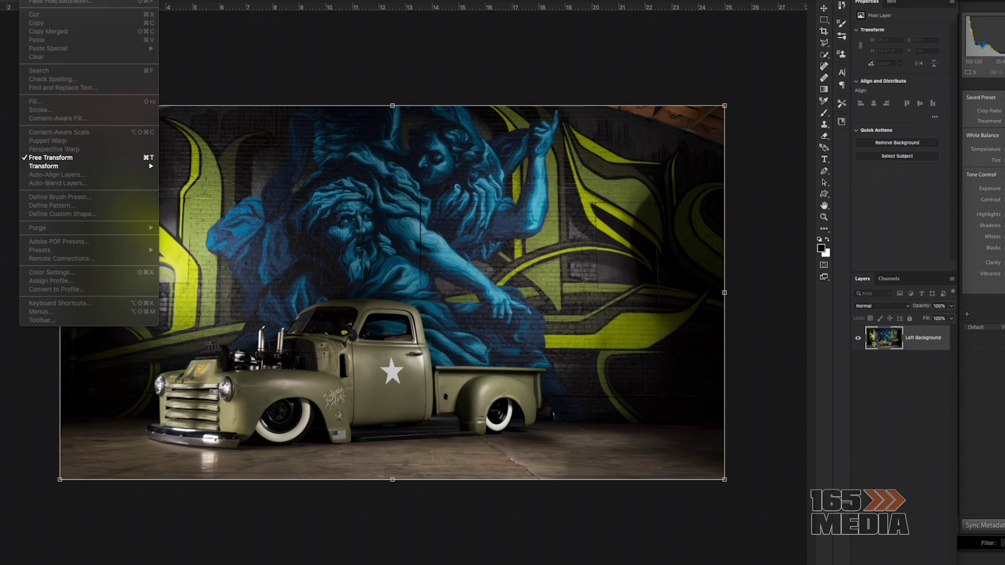
pyautogui.press('Escape')
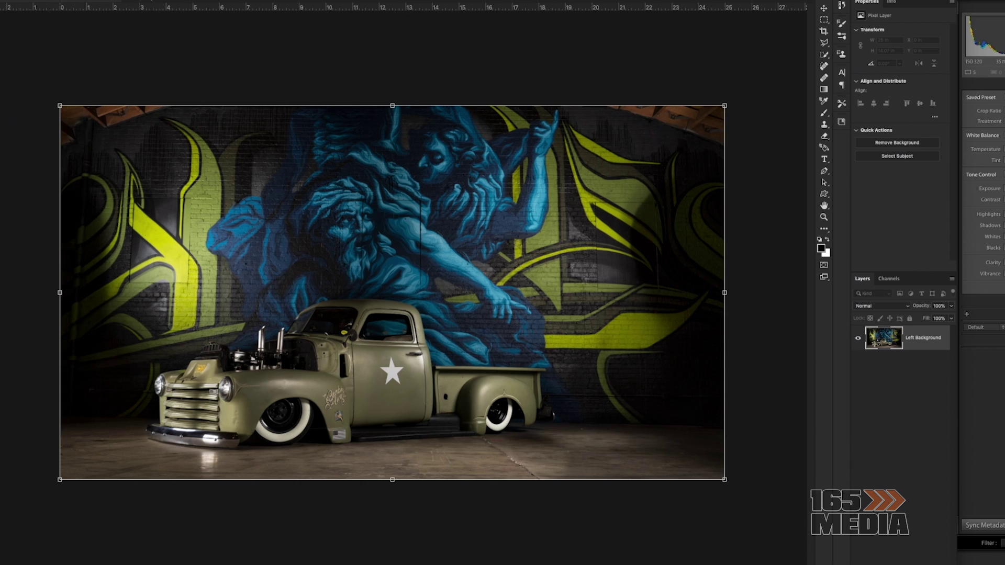
# Step: Save the finished composite, applying the pending transformation
pyautogui.click(21, 0)
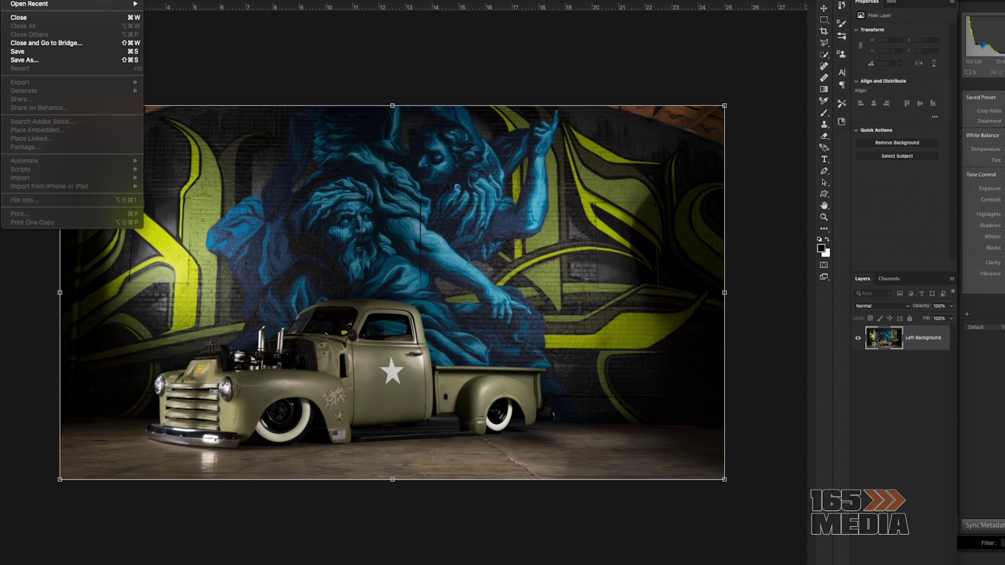
pyautogui.click(34, 56)
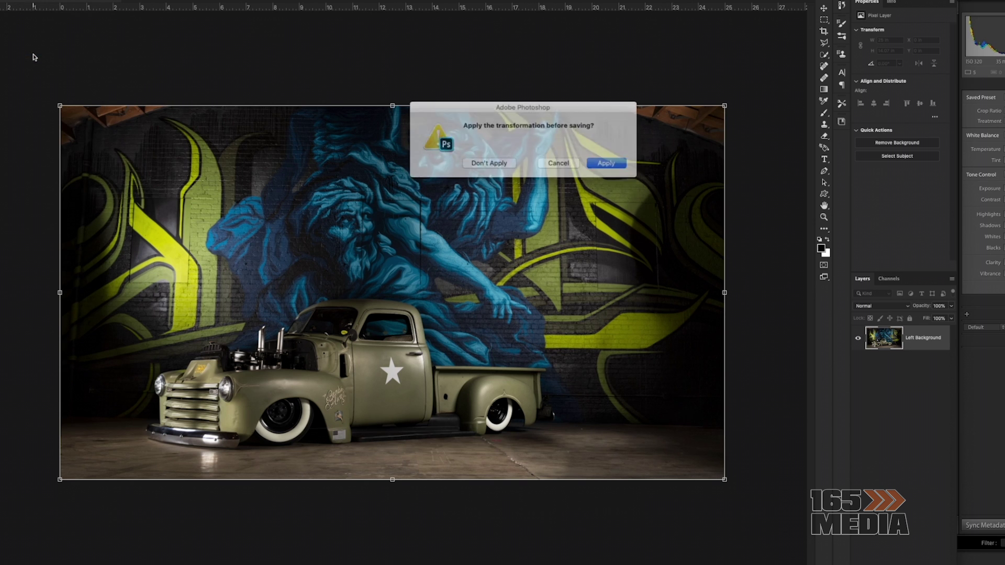
pyautogui.click(592, 162)
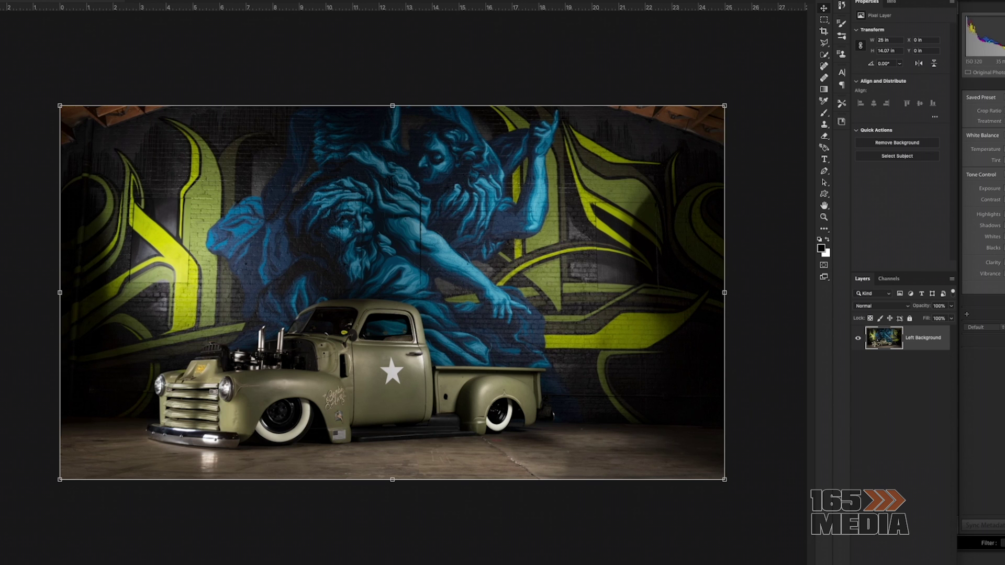
pyautogui.click(31, 0)
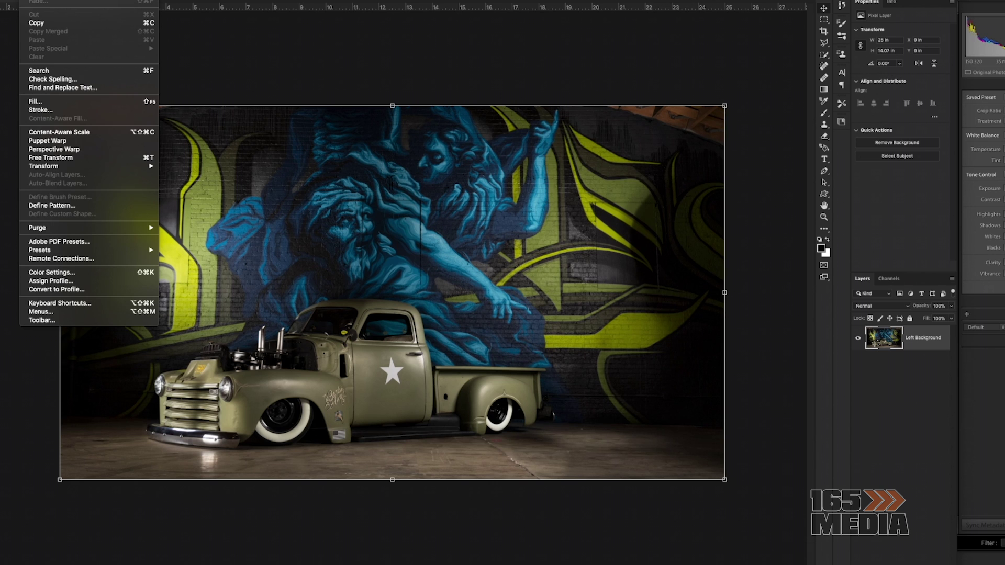
pyautogui.moveTo(55, 0)
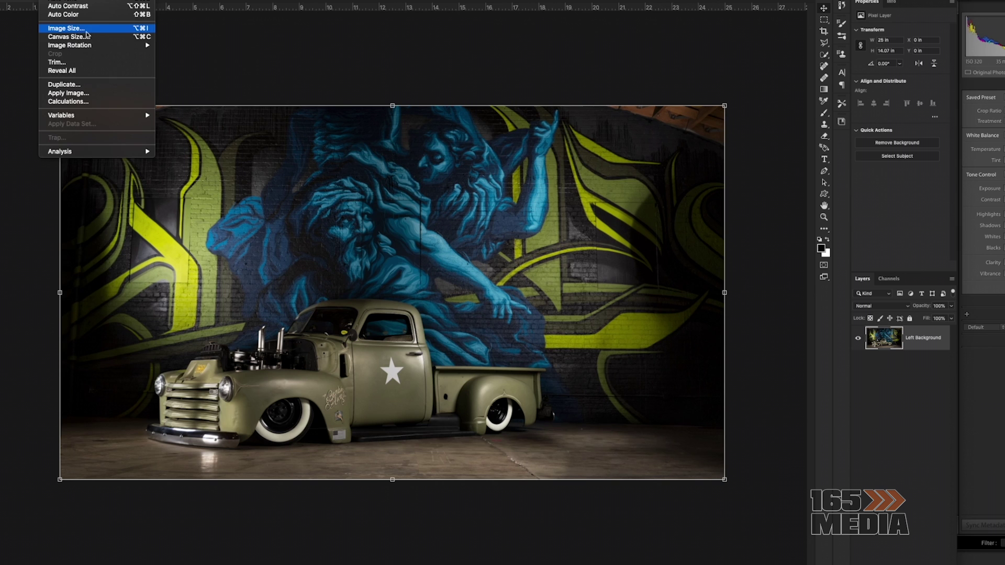
pyautogui.moveTo(104, 49)
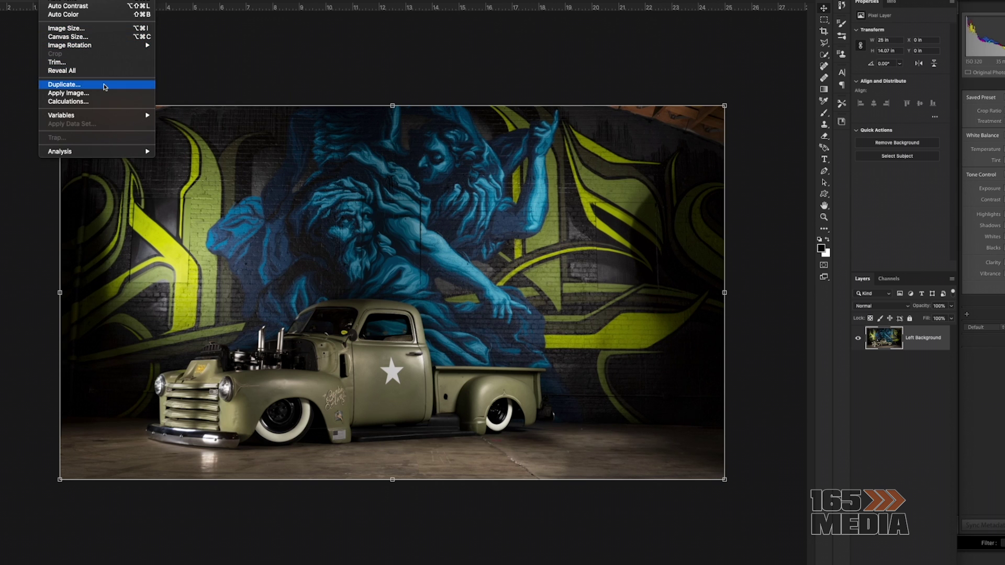
pyautogui.moveTo(100, 0)
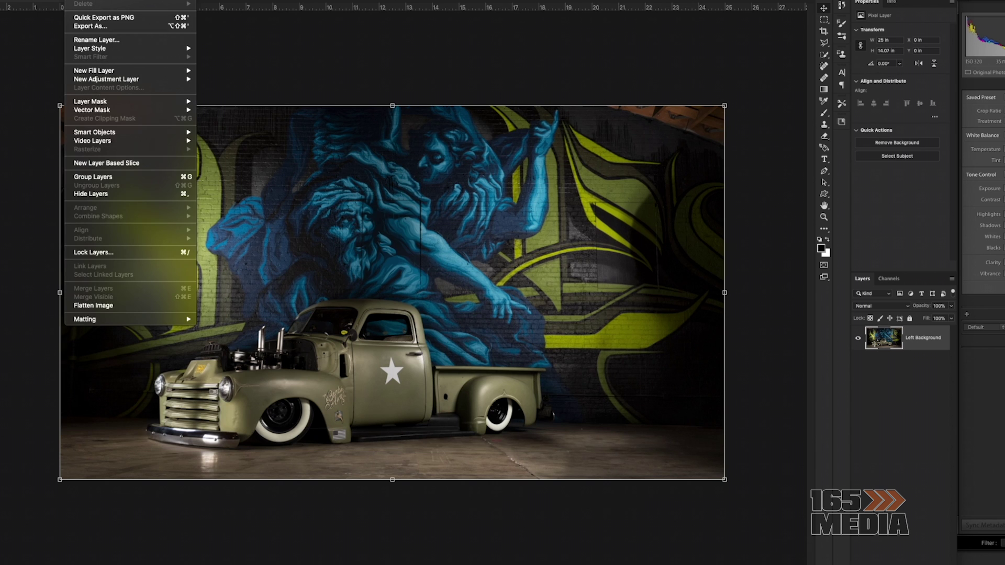
pyautogui.press('Escape')
# Step: Crop the composite to about 21.78 × 14.07 in, keeping its full height and trimming both sides around the truck
pyautogui.click(824, 32)
pyautogui.moveTo(725, 103); pyautogui.dragTo(662, 106)
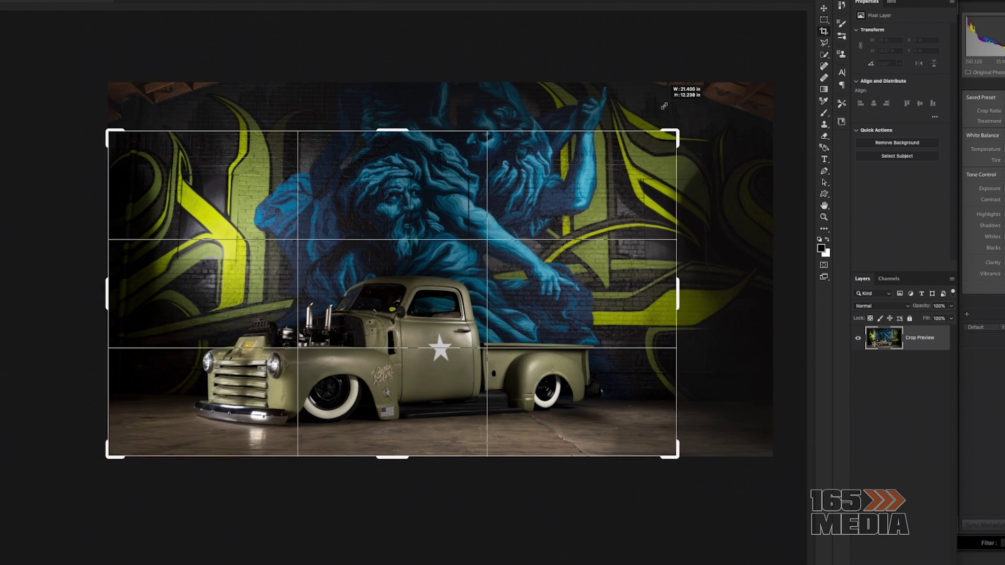
pyautogui.moveTo(467, 196); pyautogui.dragTo(444, 215)
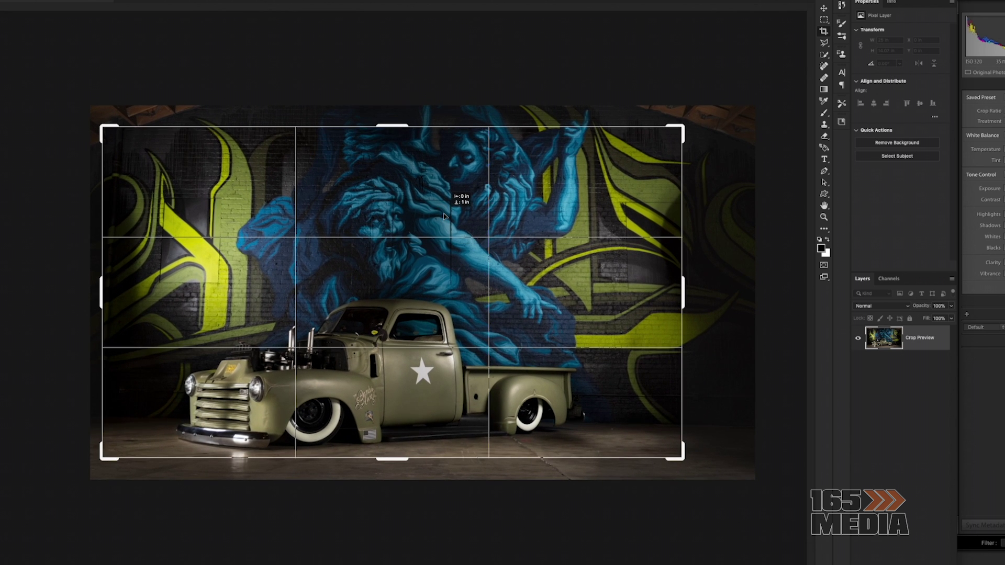
pyautogui.moveTo(444, 216); pyautogui.dragTo(443, 239)
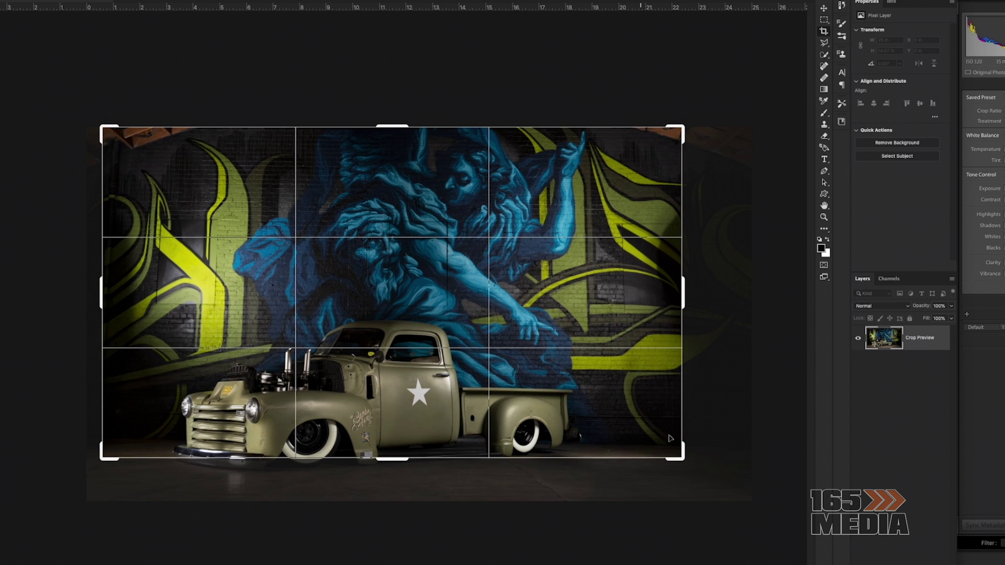
pyautogui.moveTo(682, 453); pyautogui.dragTo(679, 478)
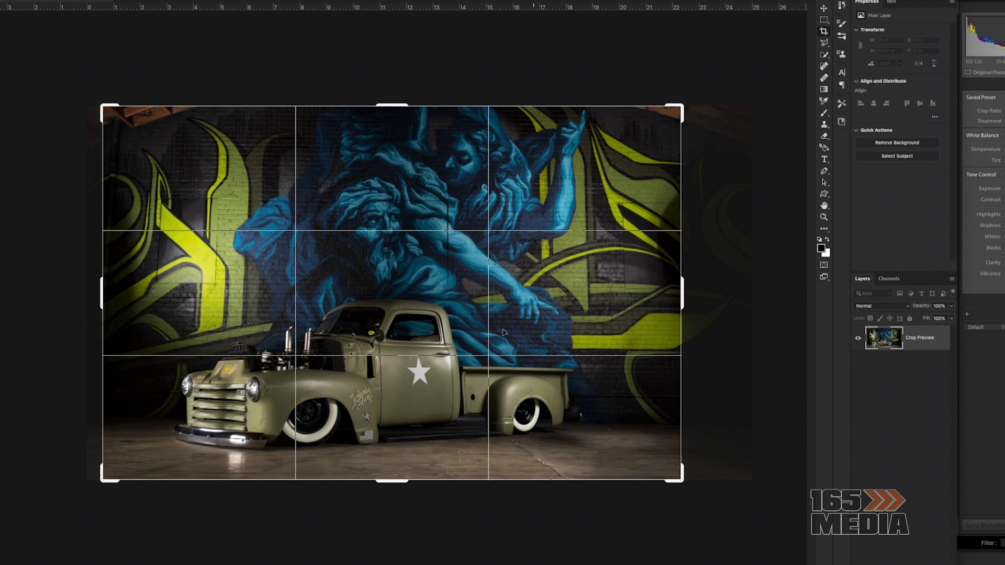
pyautogui.moveTo(505, 308); pyautogui.dragTo(494, 308)
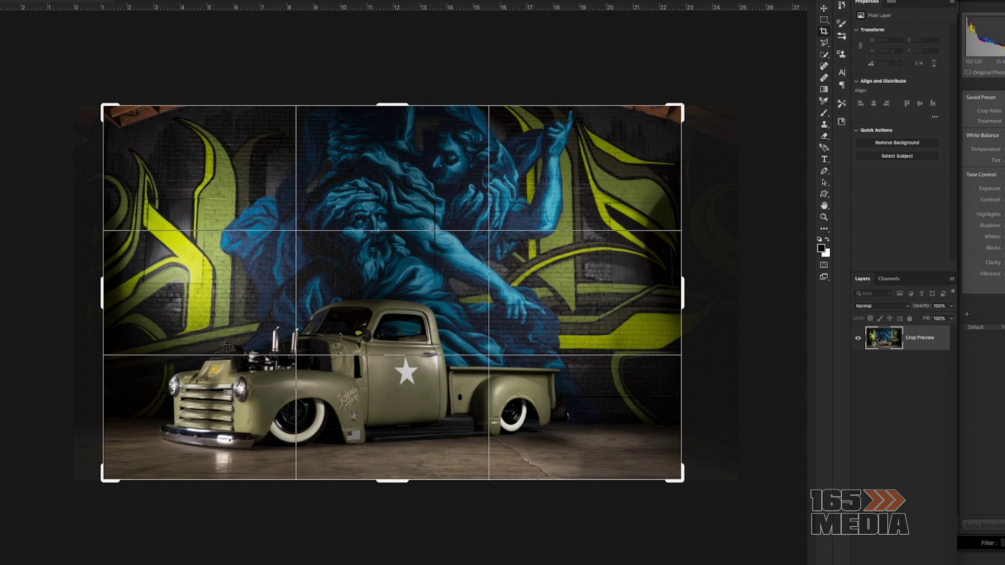
pyautogui.press('Return')
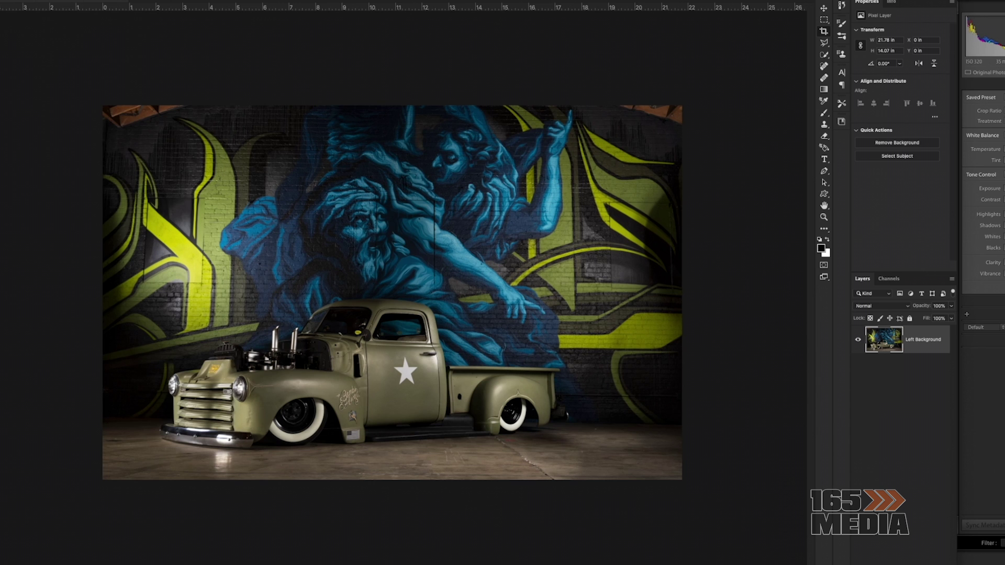
# Step: Open the Export As settings for the cropped truck composite
pyautogui.click(21, 0)
pyautogui.moveTo(47, 84)
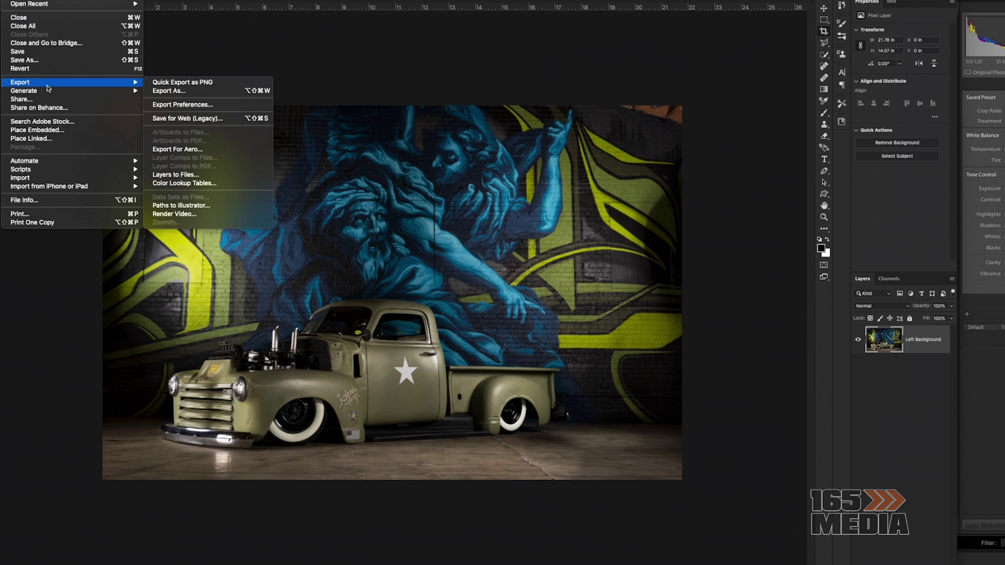
pyautogui.click(219, 91)
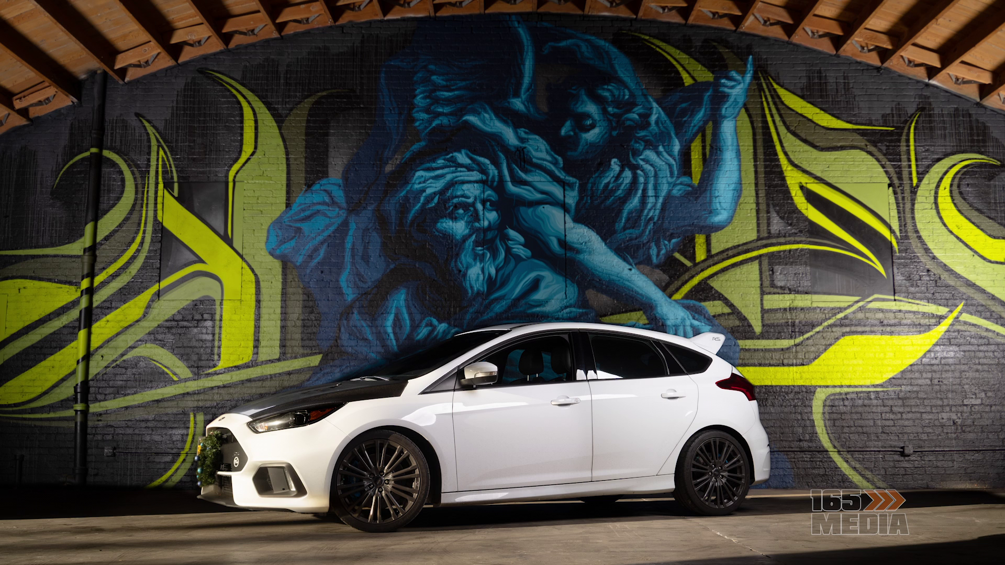